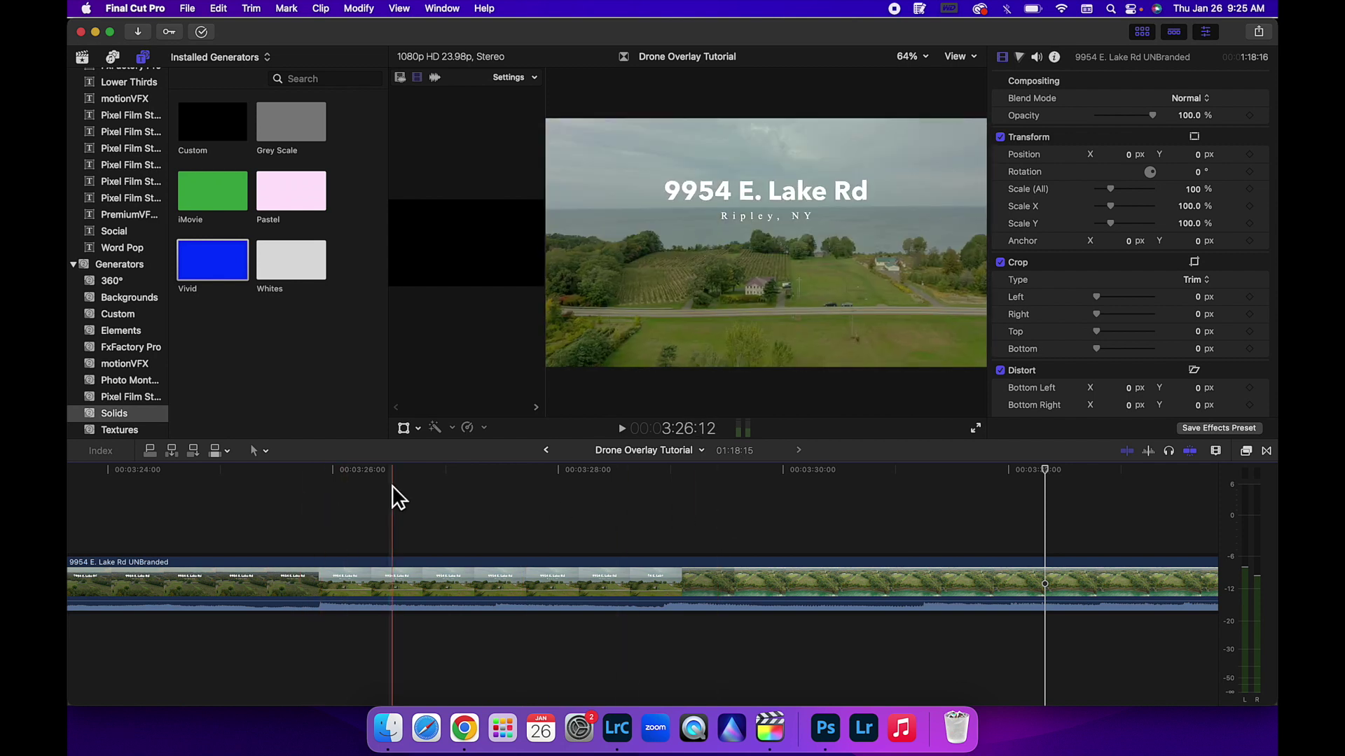
Step: Scroll the timeline left and park the playhead at 3:25:22 in the drone clip
scroll(300, 491, "left", 1)
scroll(300, 490, "left", 5)
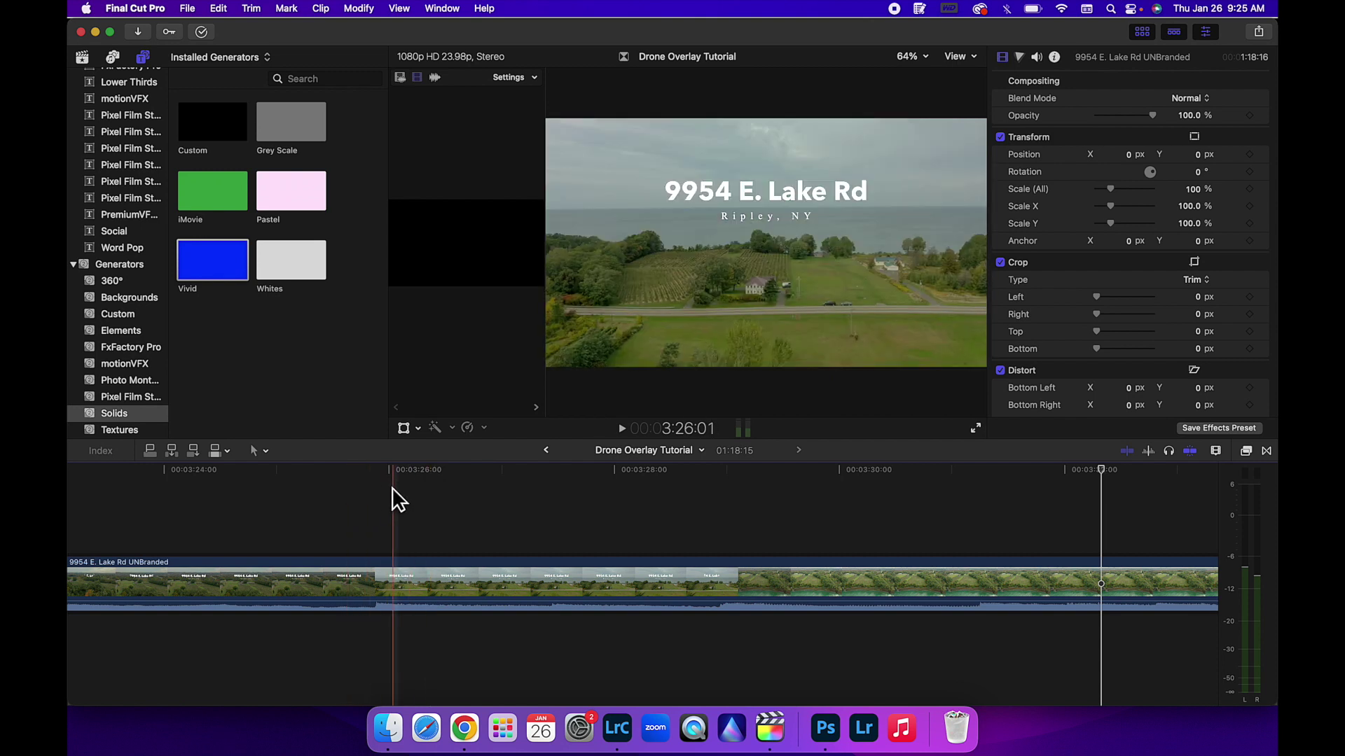
left_click(380, 467)
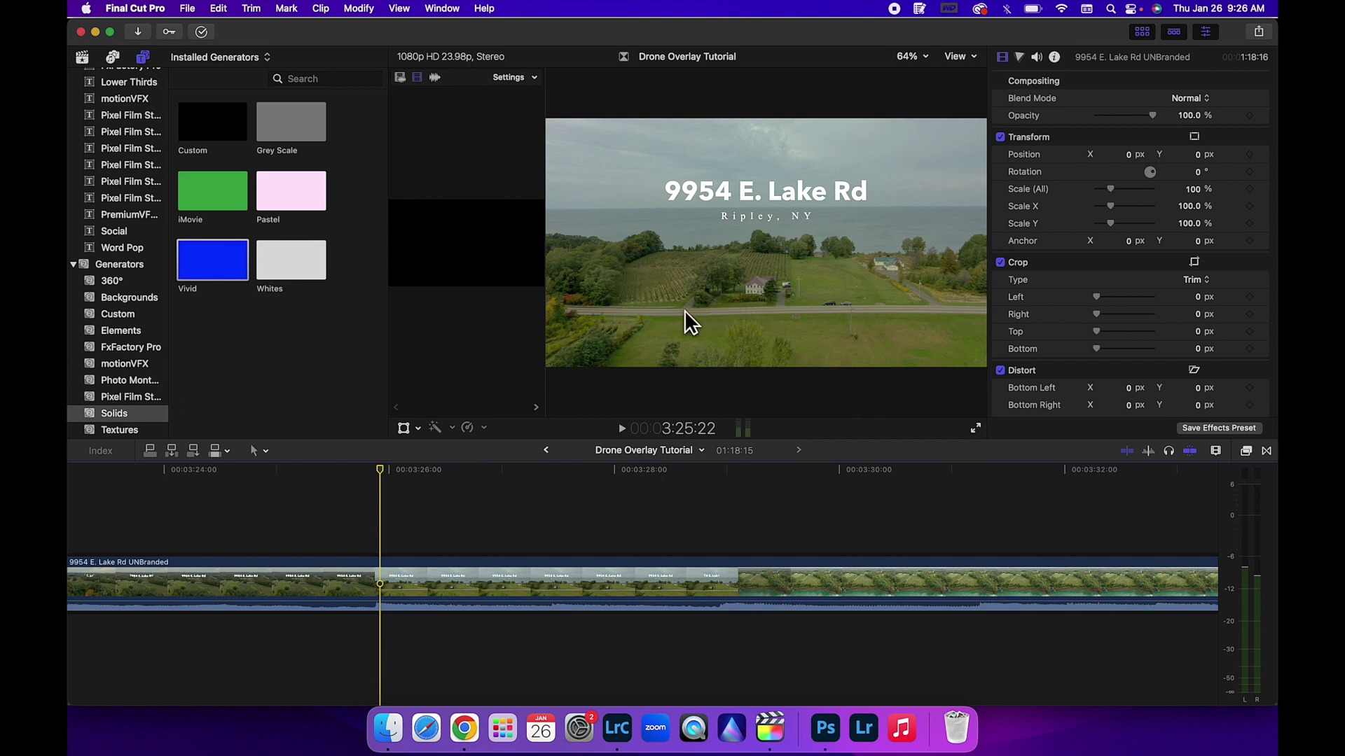
Step: Step back to 3:25:20 and blade the drone clip there and at a second point
key("Left")
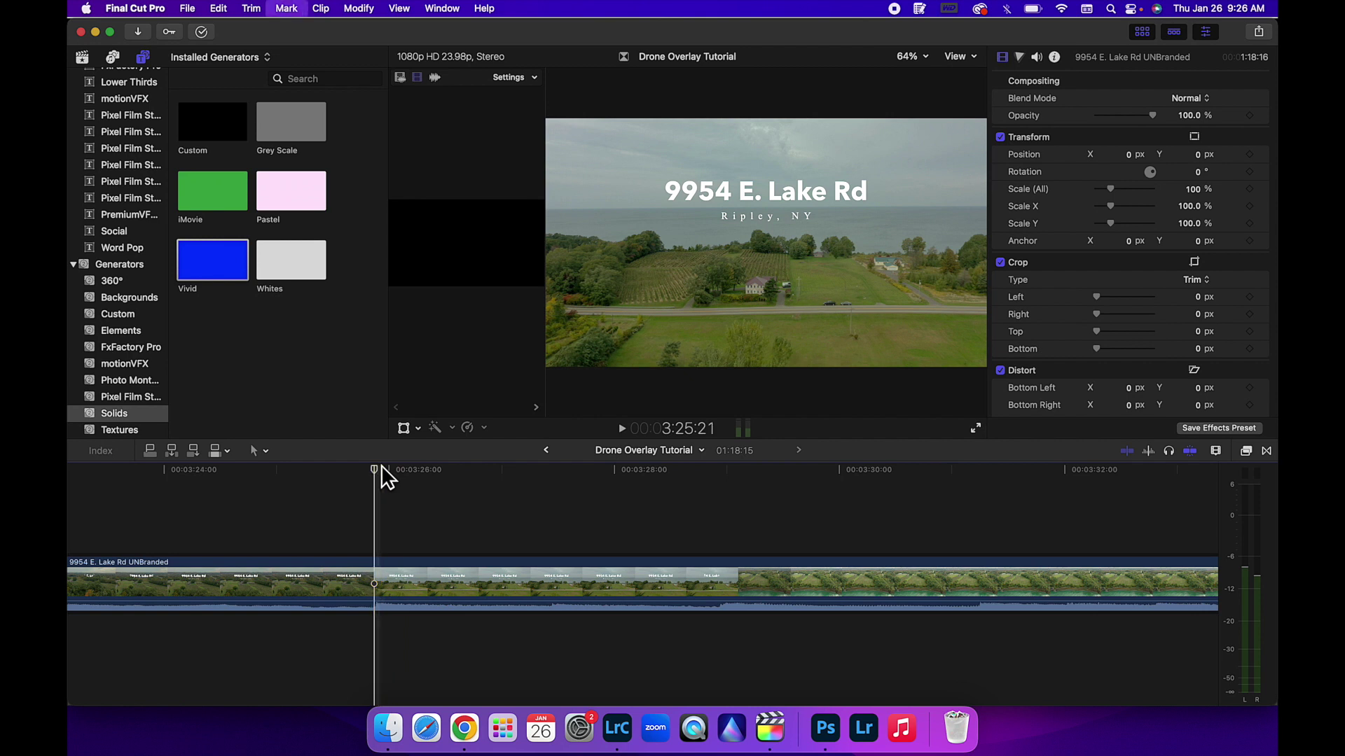
key("Left")
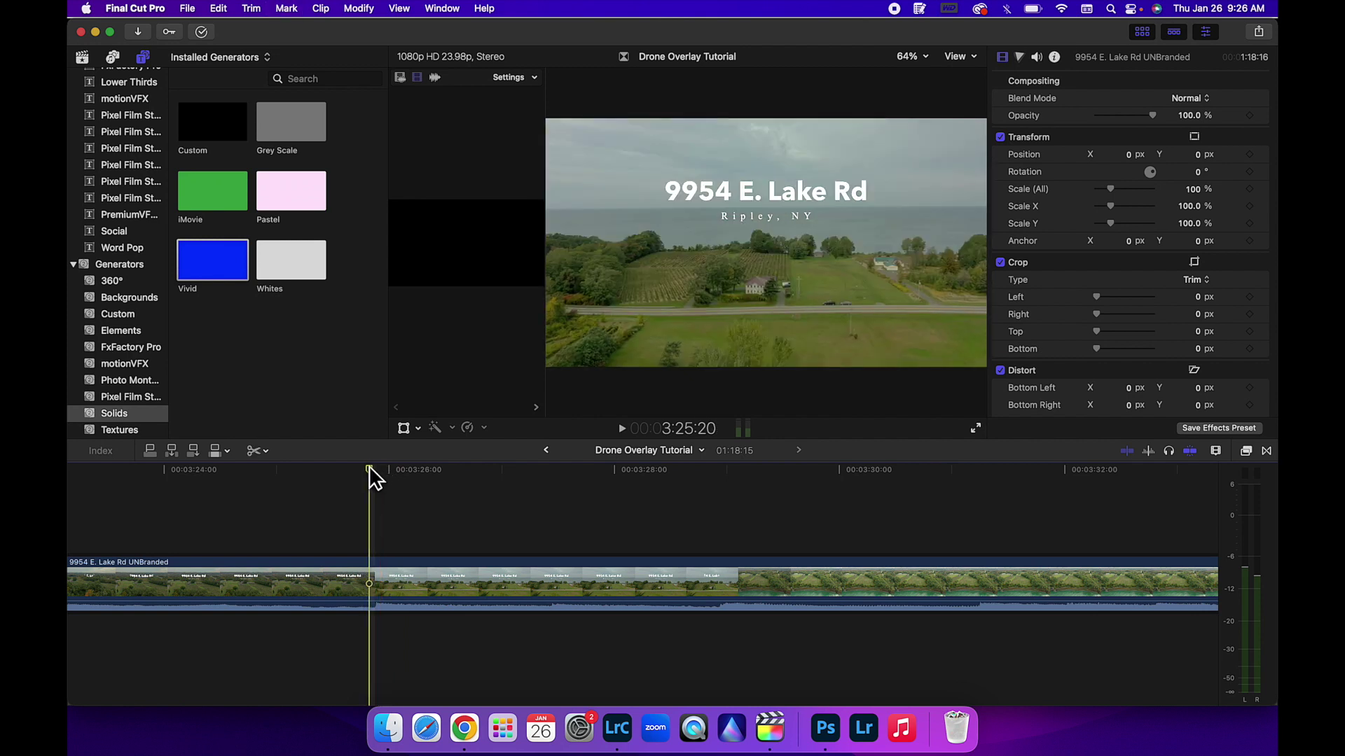
key("b")
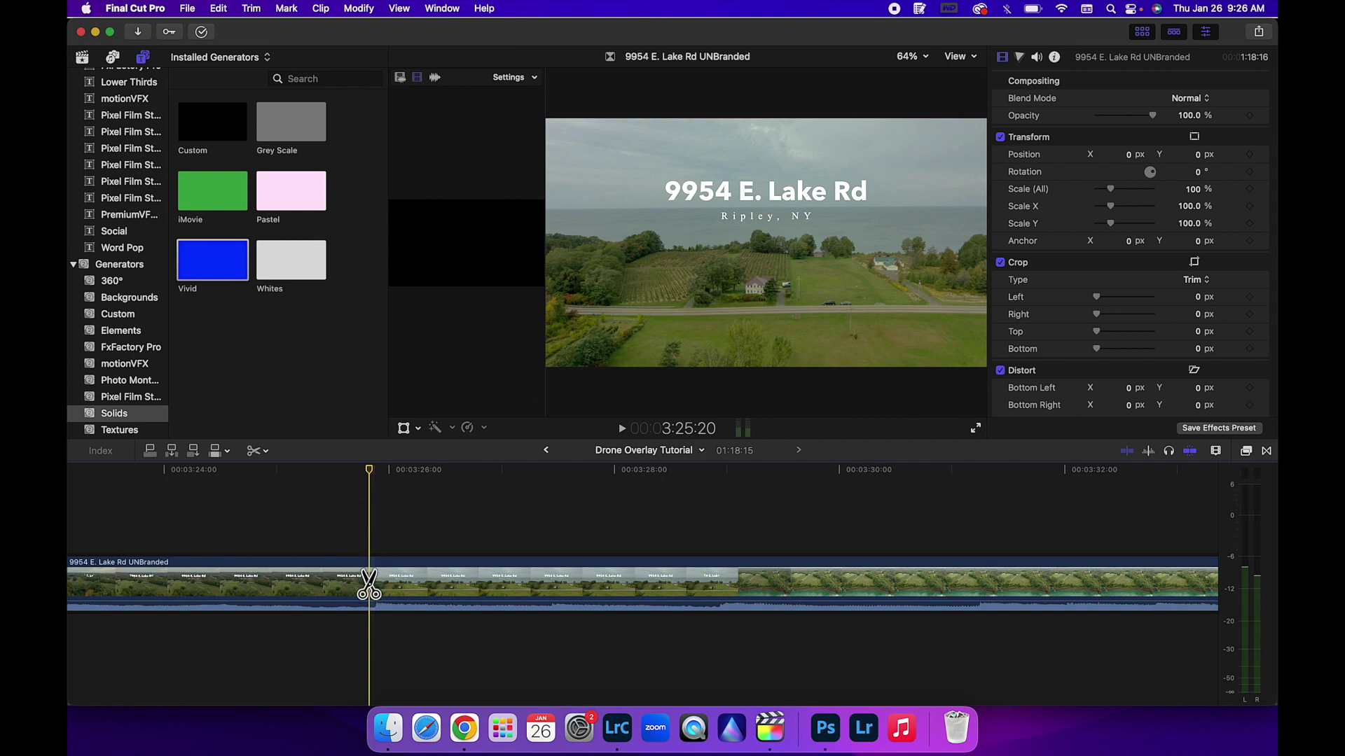
left_click(369, 585)
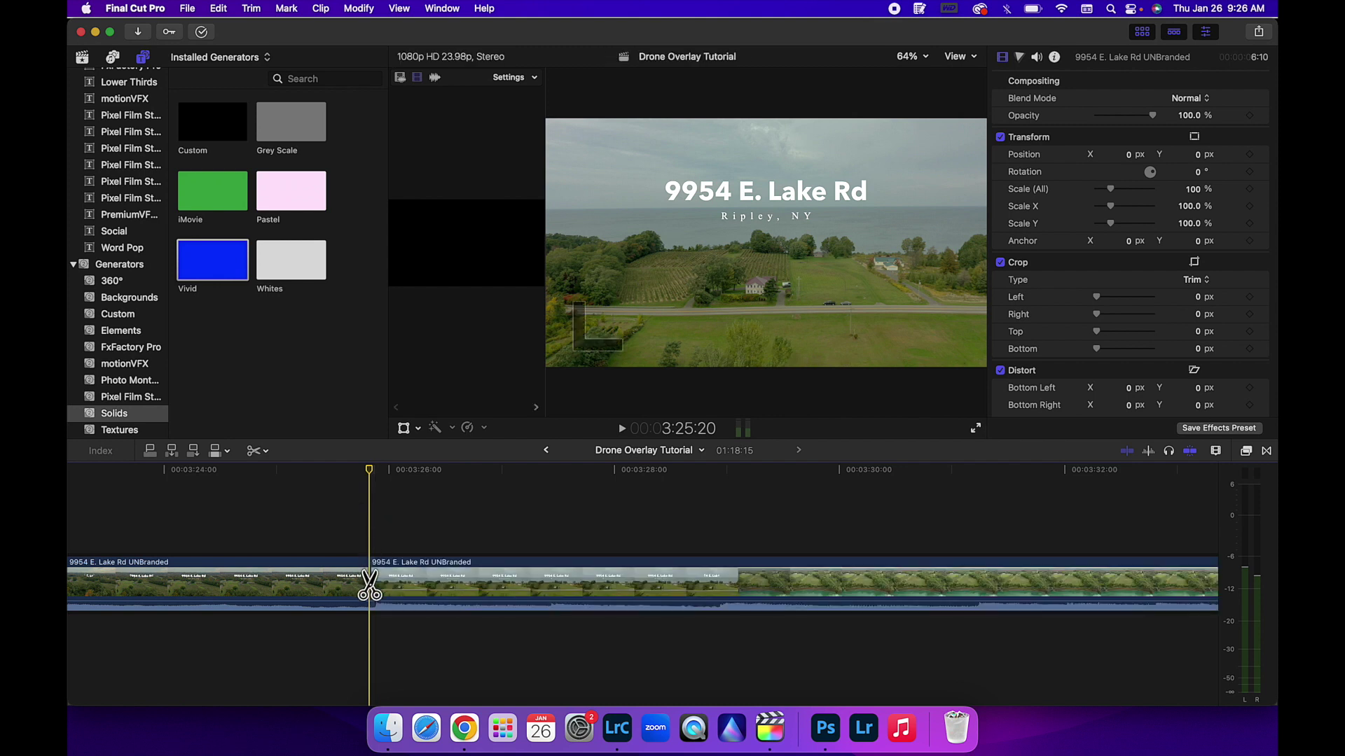
left_click(719, 578)
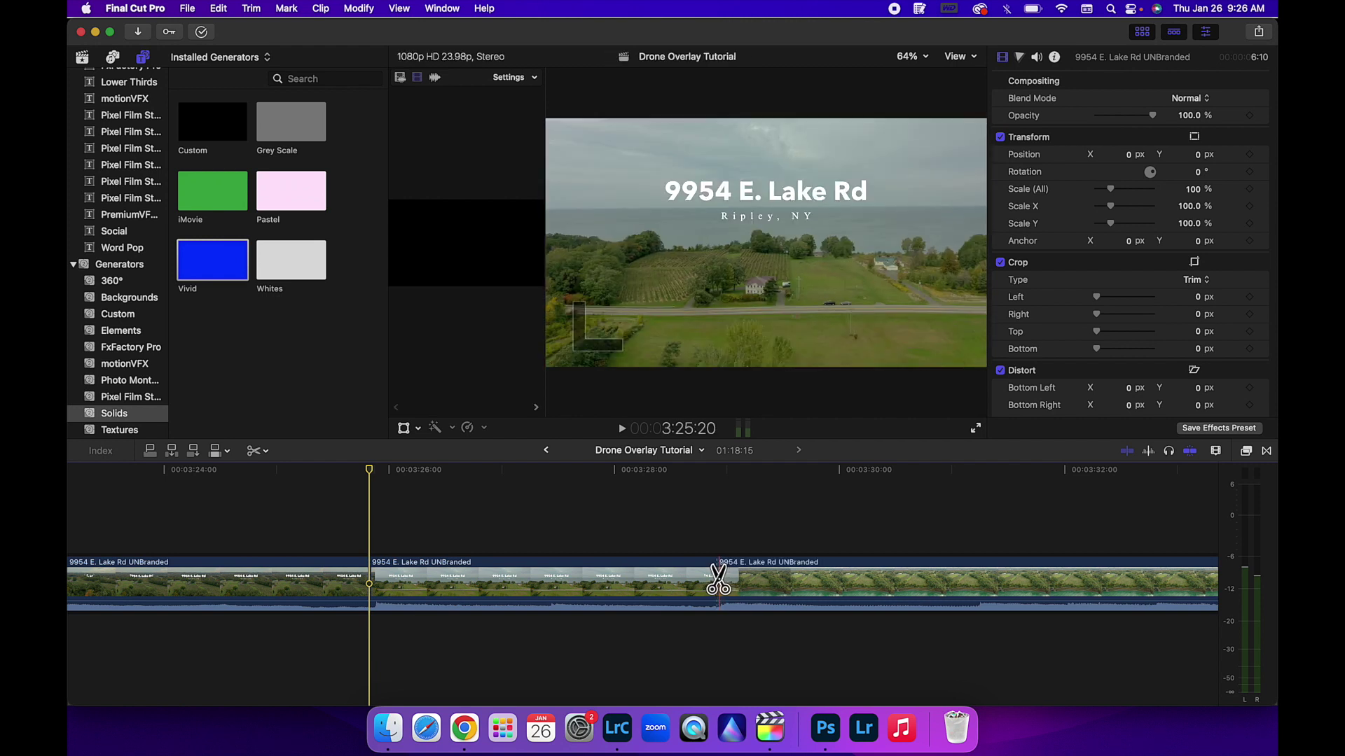
Step: Select the middle piece and stack a connected copy of it above
key("a")
left_click(594, 573)
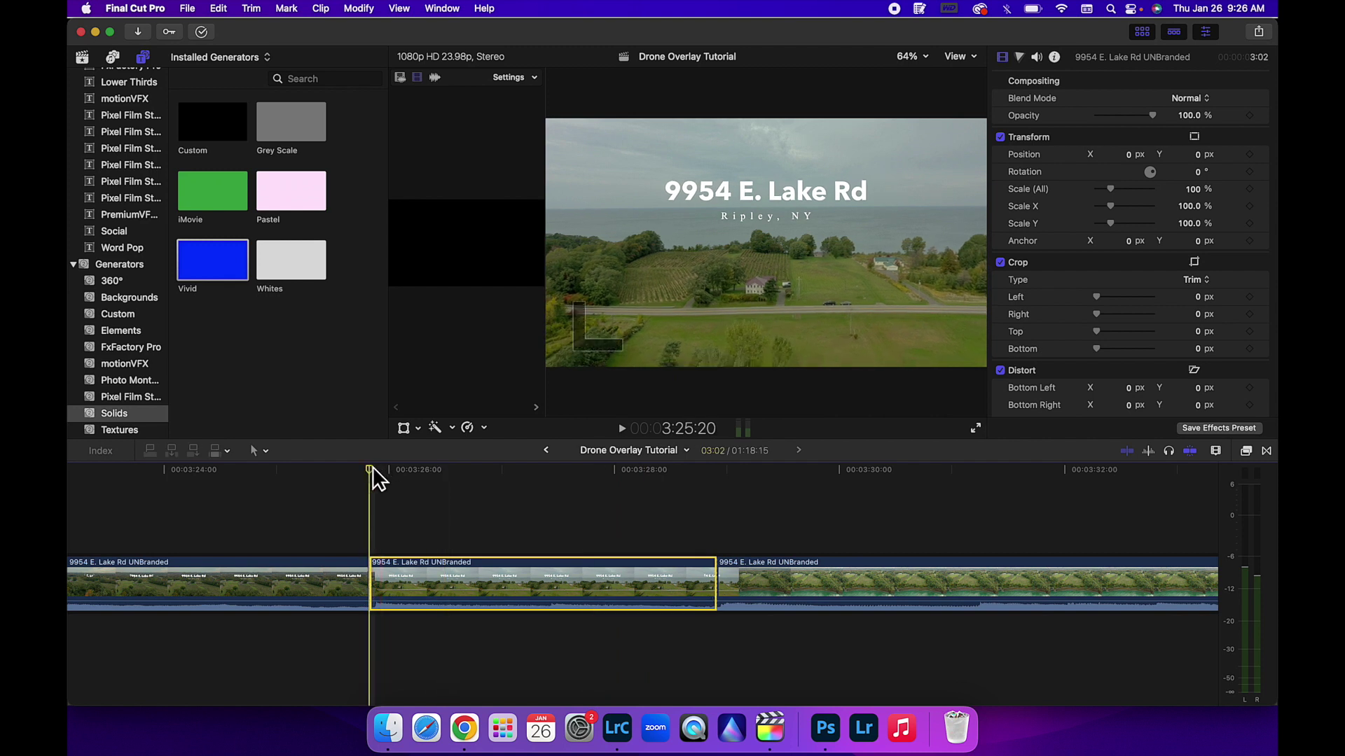
left_click_drag(368, 465, 528, 470)
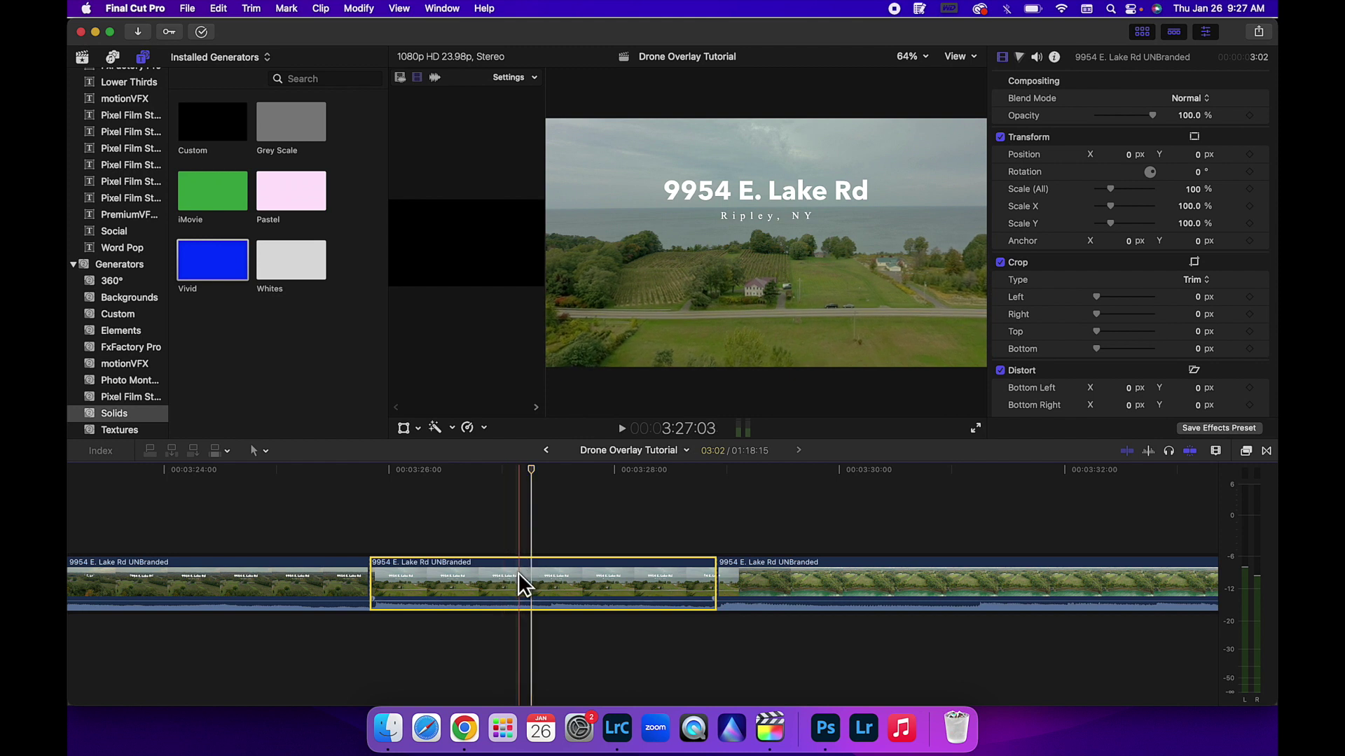
mouse_move(518, 573)
left_mouse_down()
mouse_move(519, 511)
mouse_move(520, 559)
left_mouse_up()
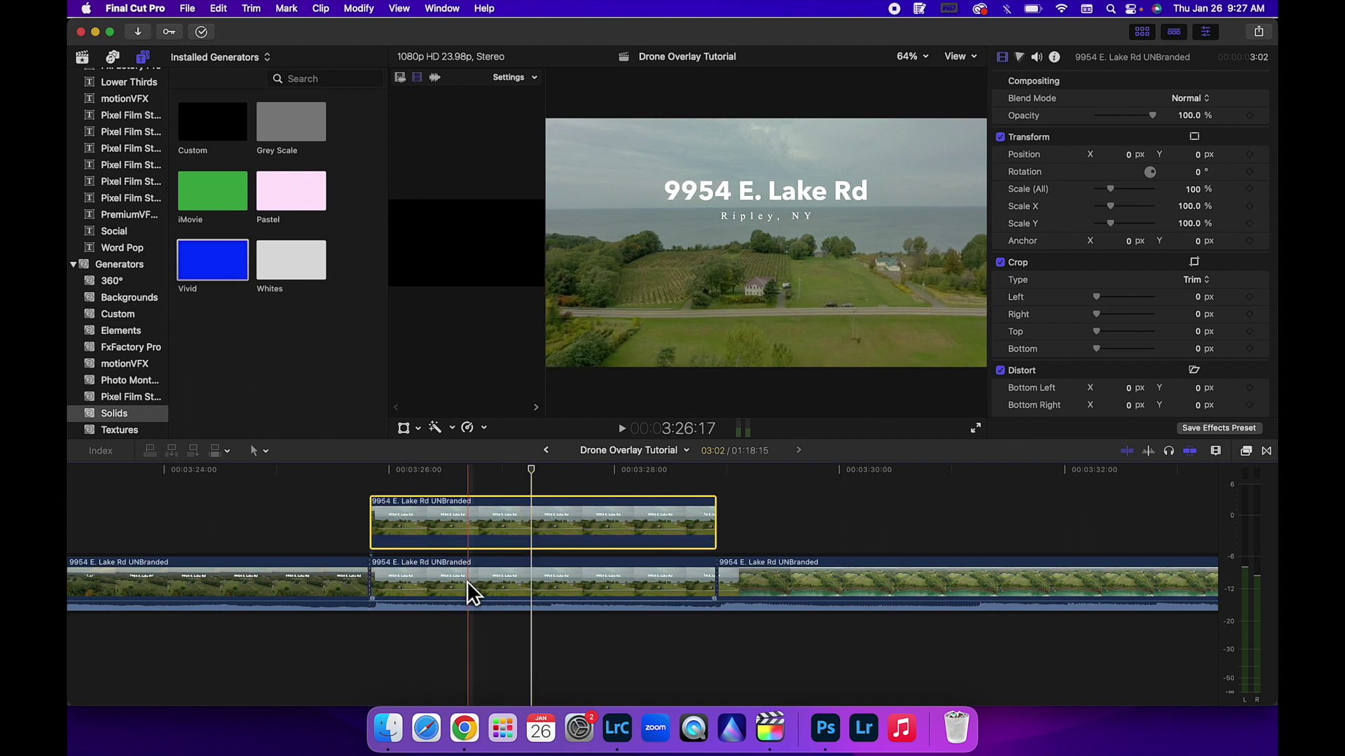
Step: Apply the Color > Tint effect to the lower middle section of the drone clip
left_click(487, 575)
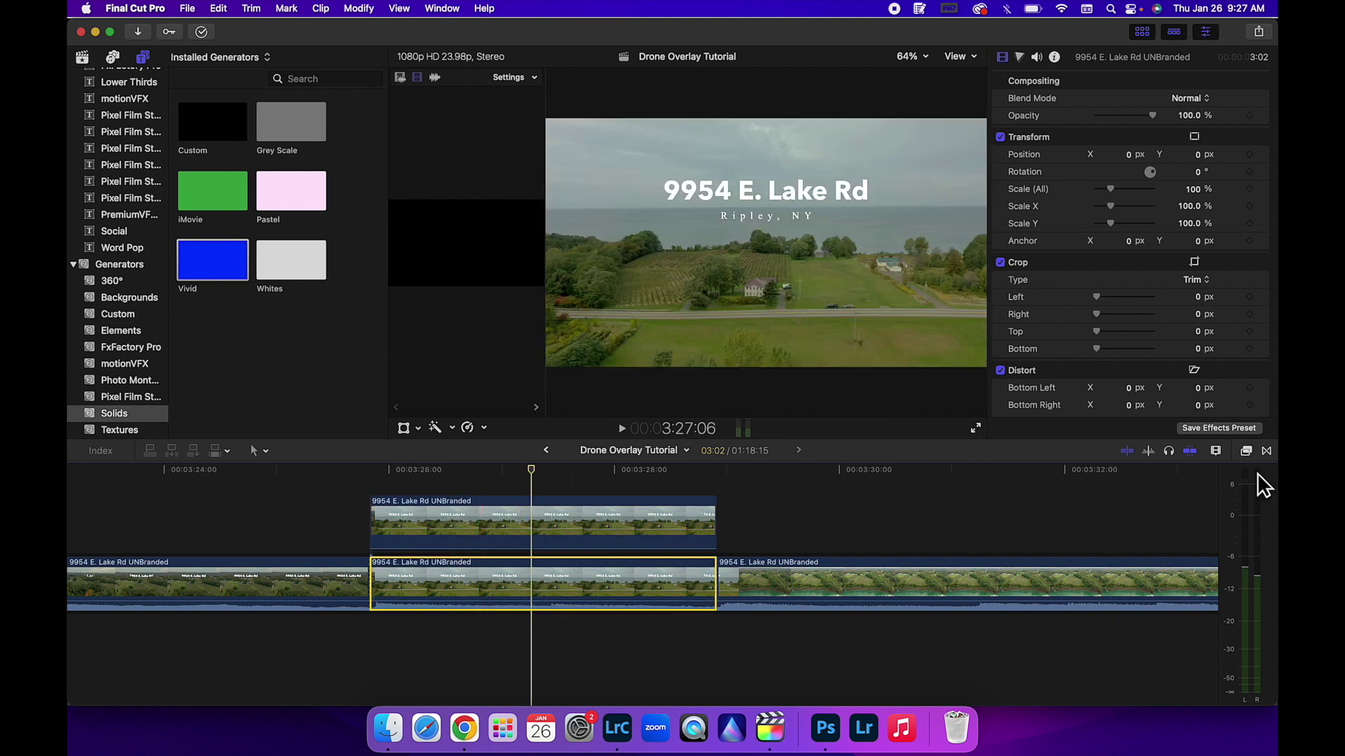
left_click(1264, 450)
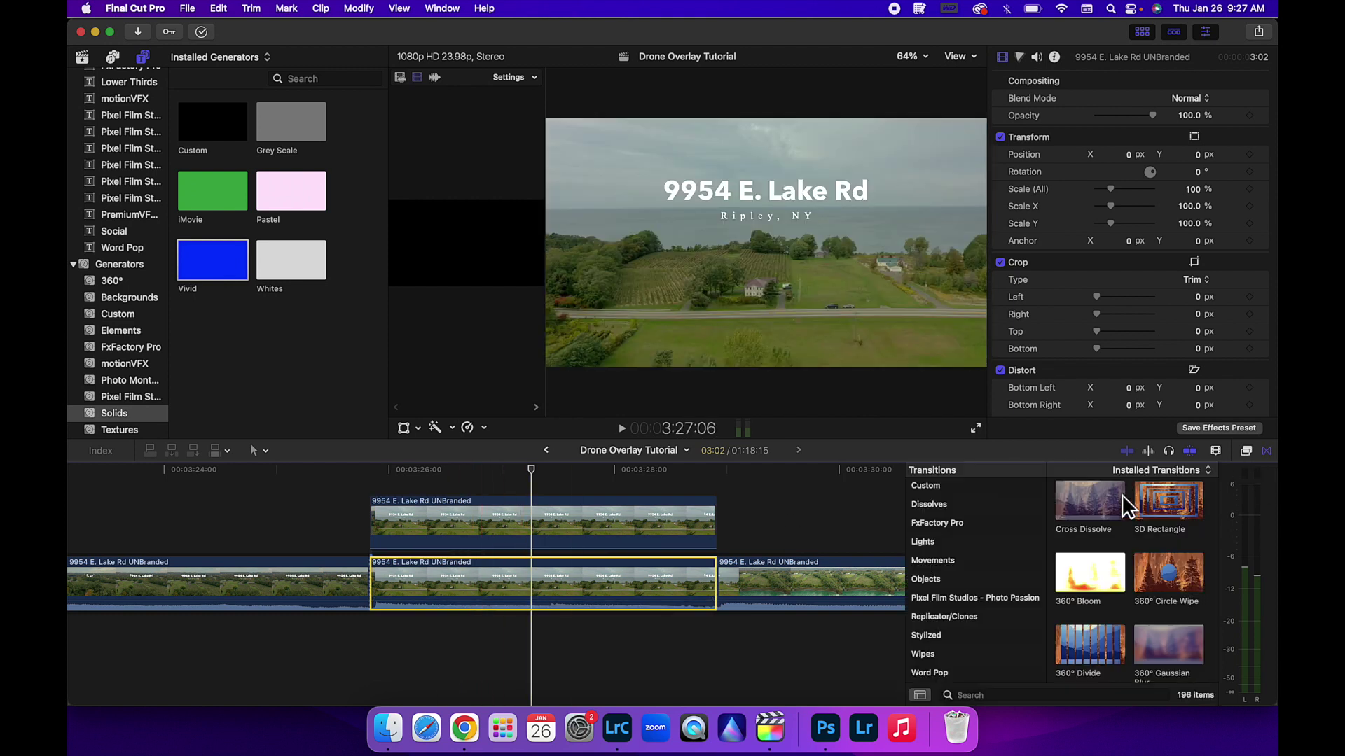
left_click(1246, 451)
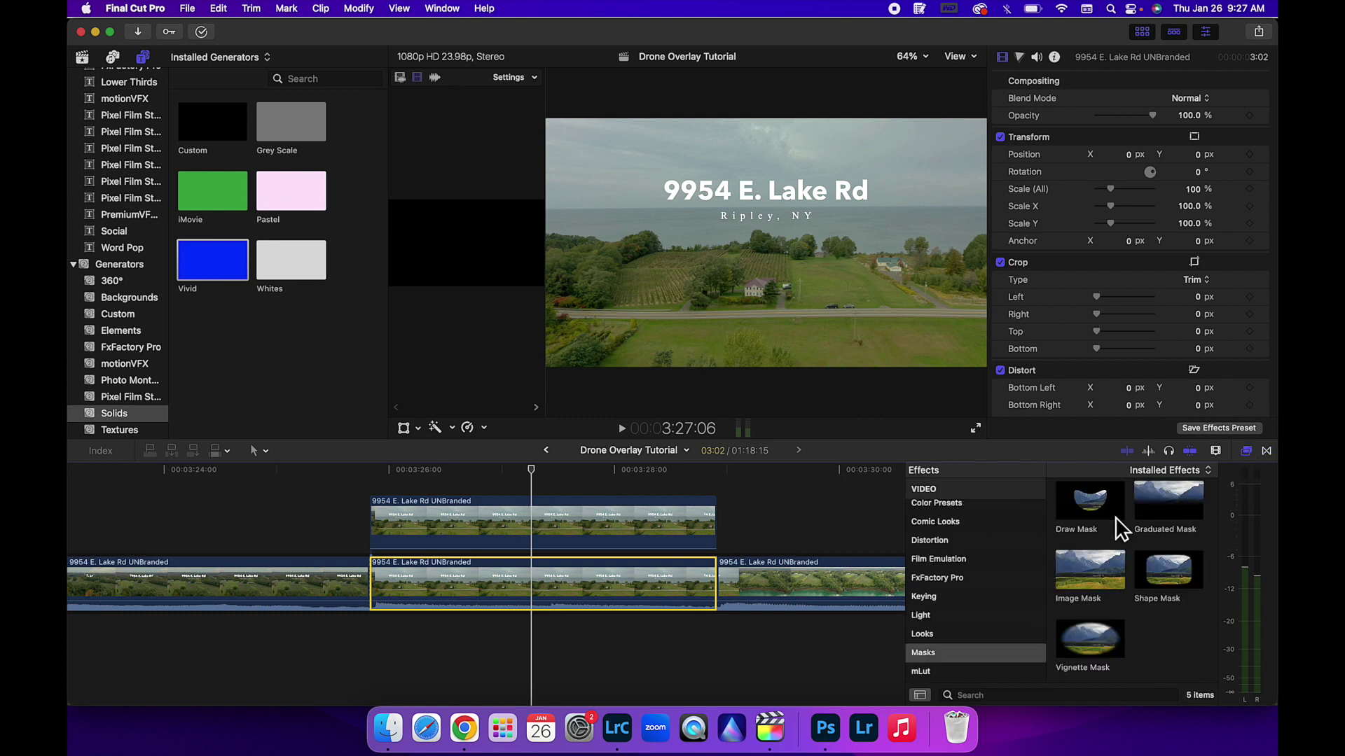
scroll(947, 574, "up", 5)
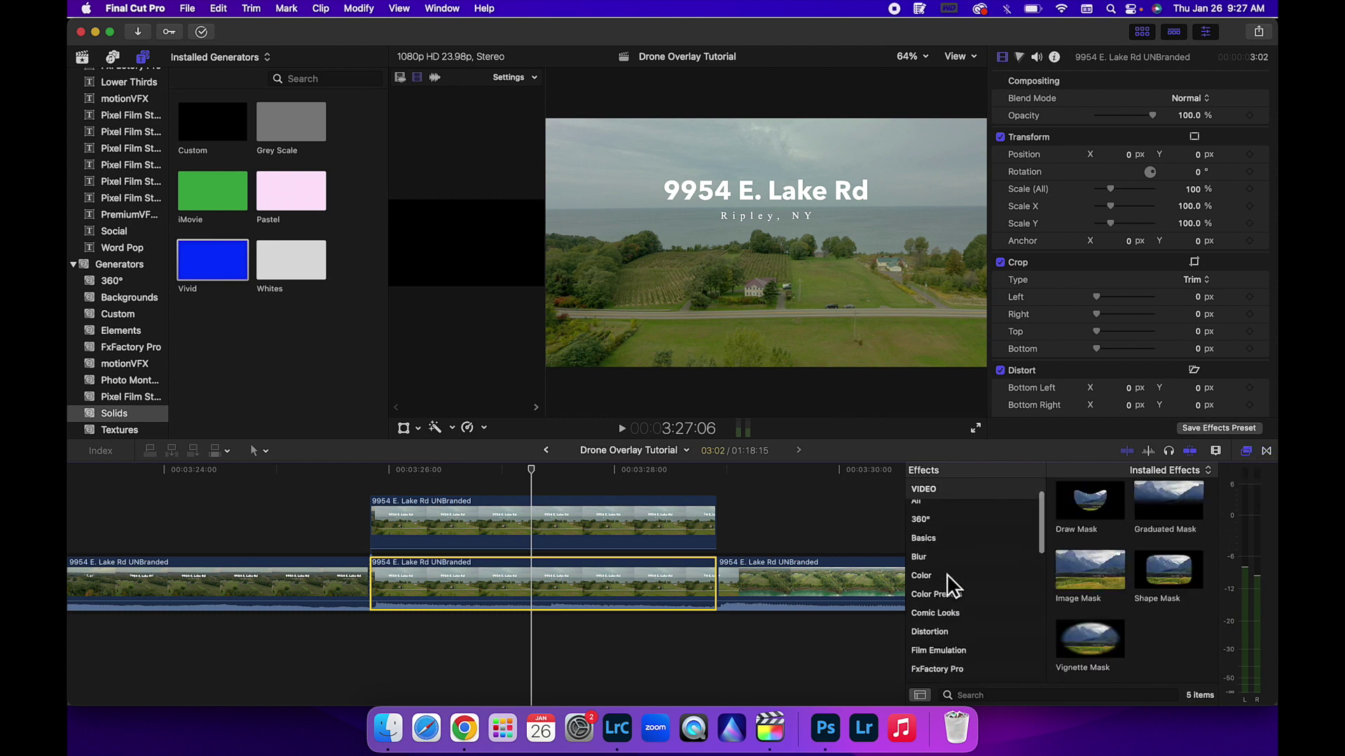
left_click(929, 582)
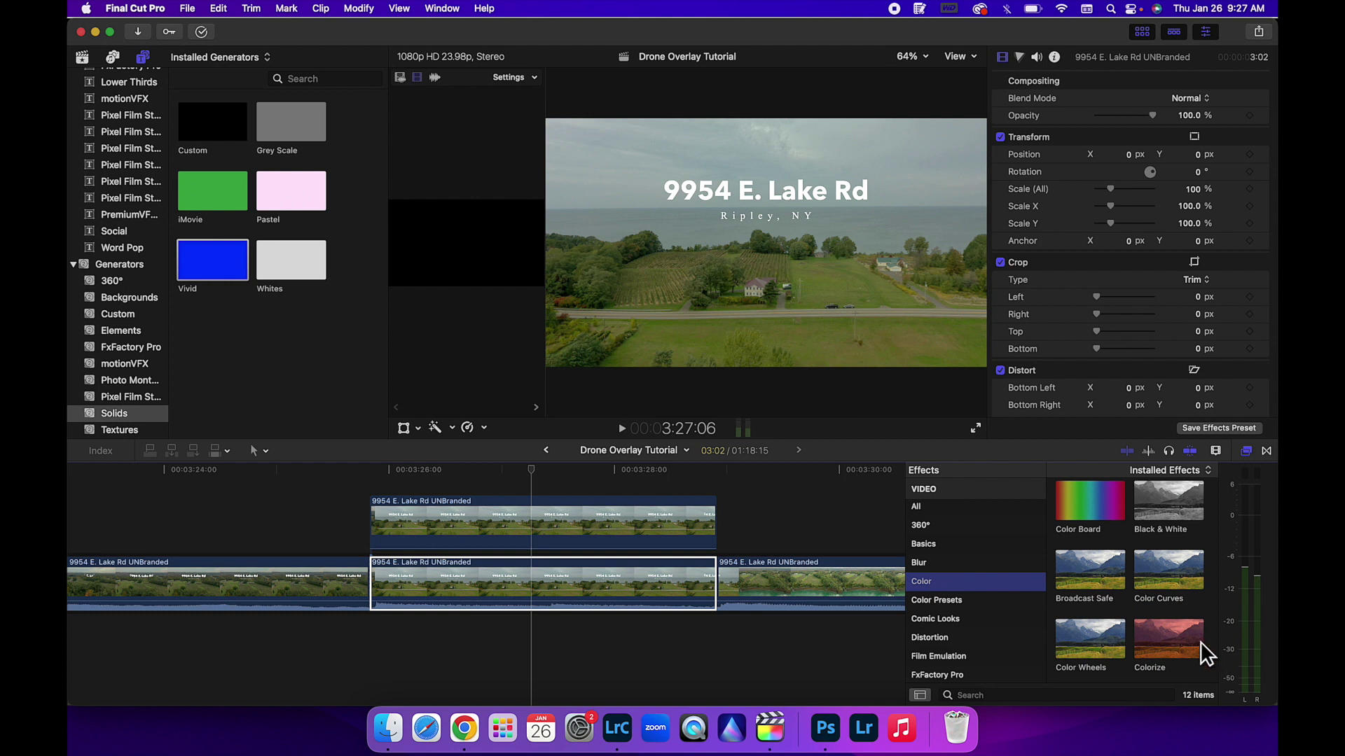
scroll(1201, 641, "down", 5)
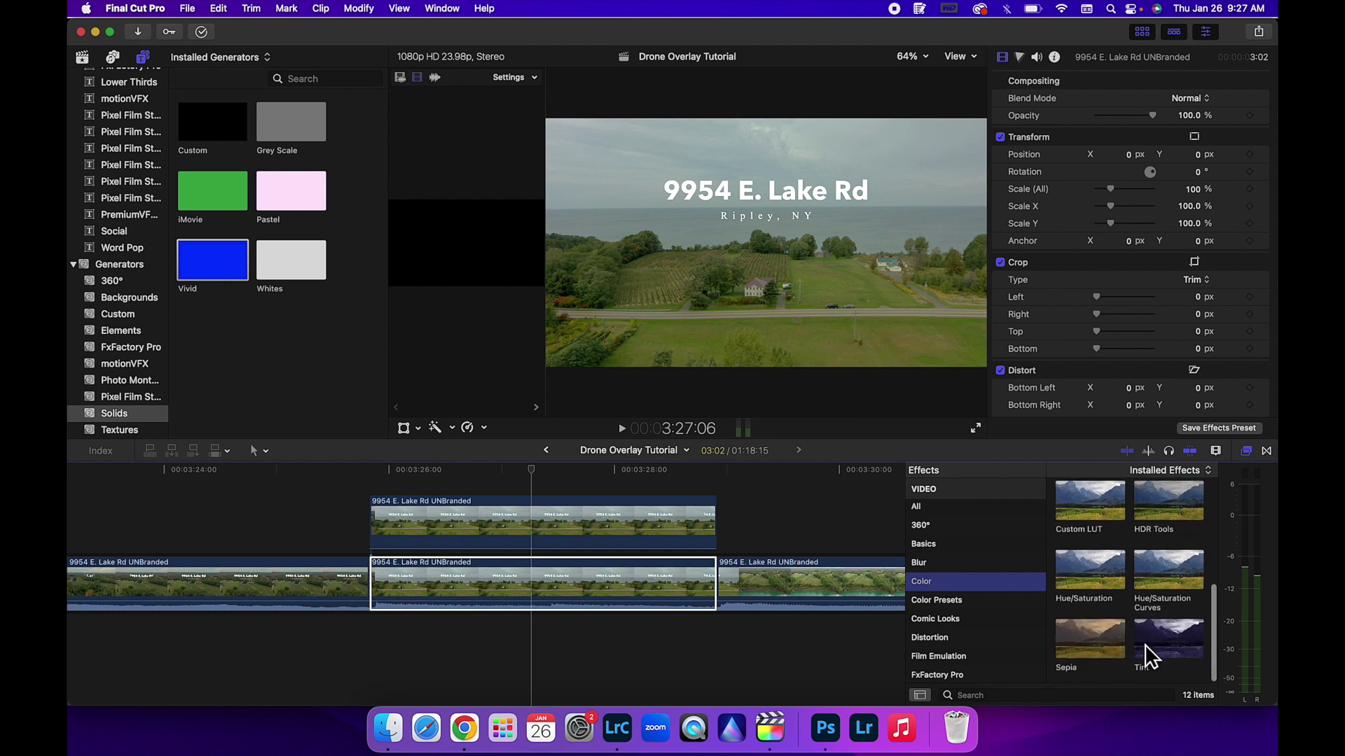
left_click_drag(1157, 641, 552, 591)
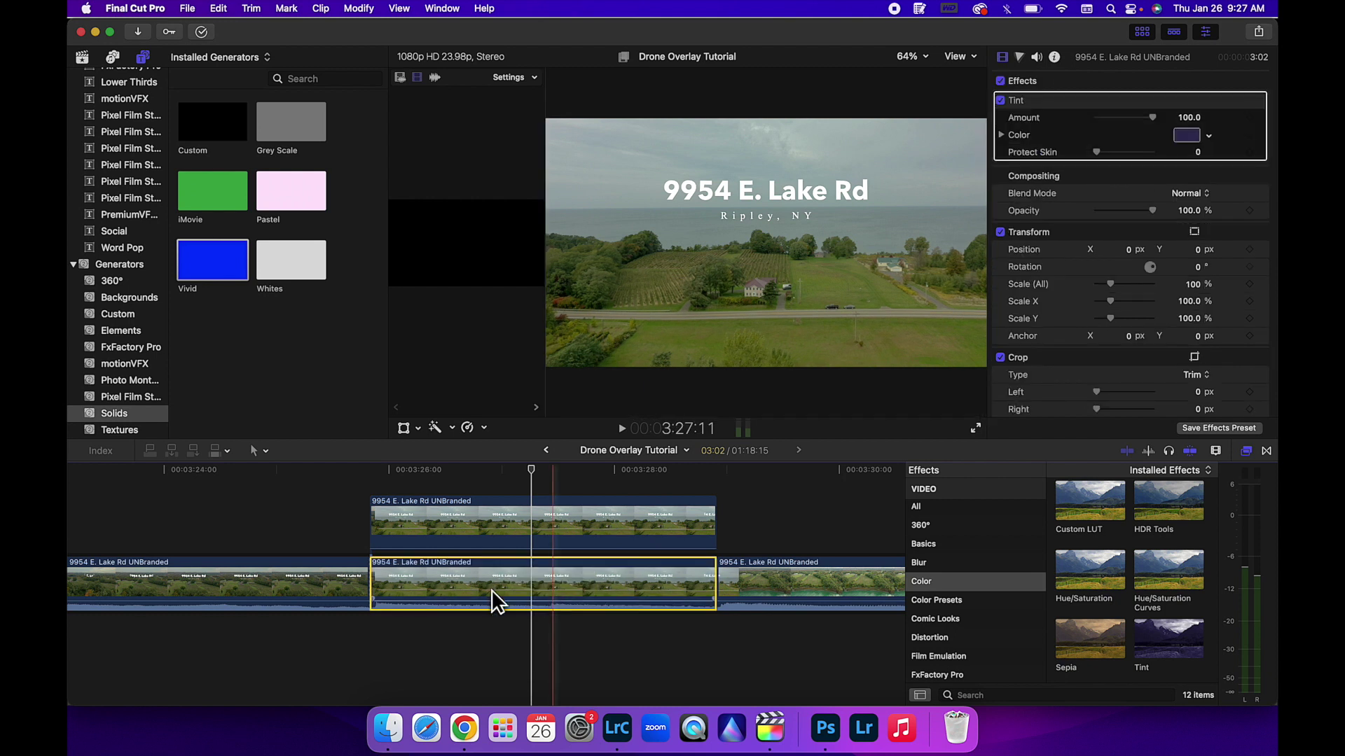
Step: Disable the stacked copy, park at 3:26:22, and reselect the tinted lower section
left_click(543, 522)
key("v")
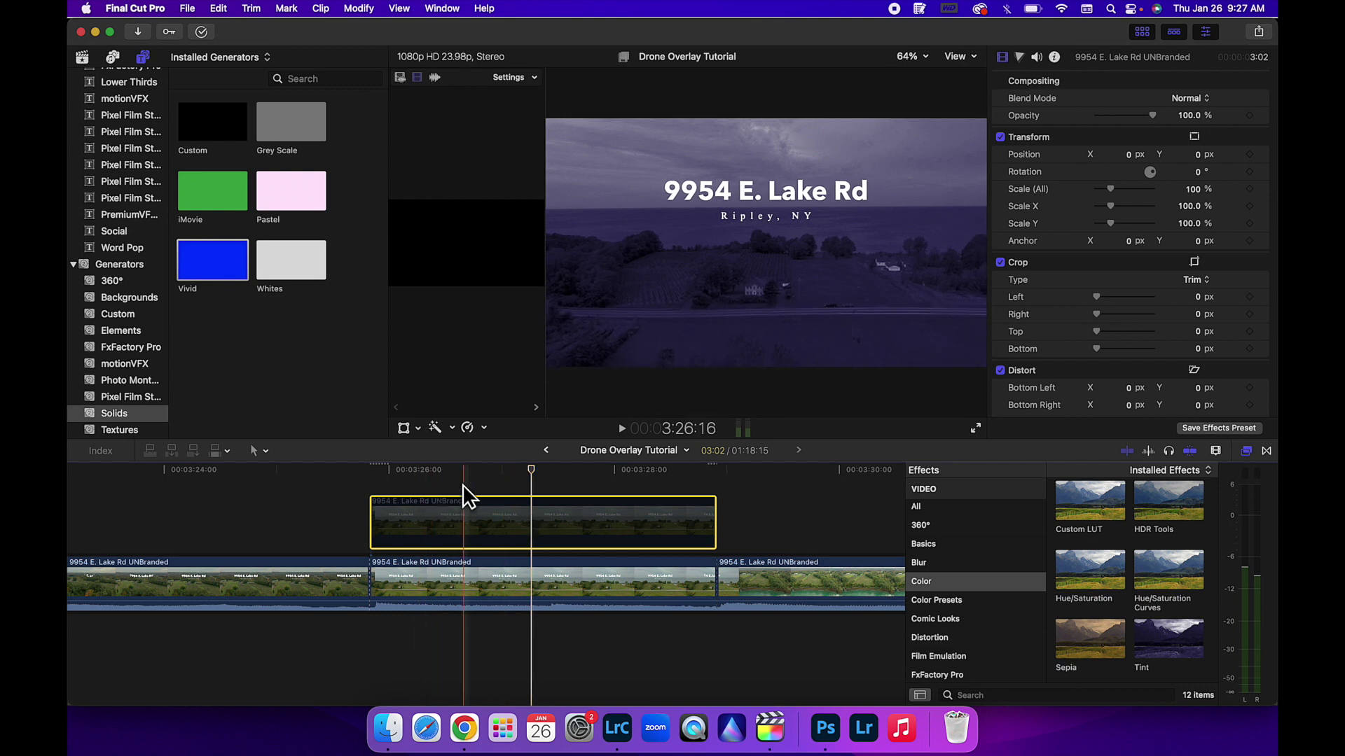
left_click(491, 468)
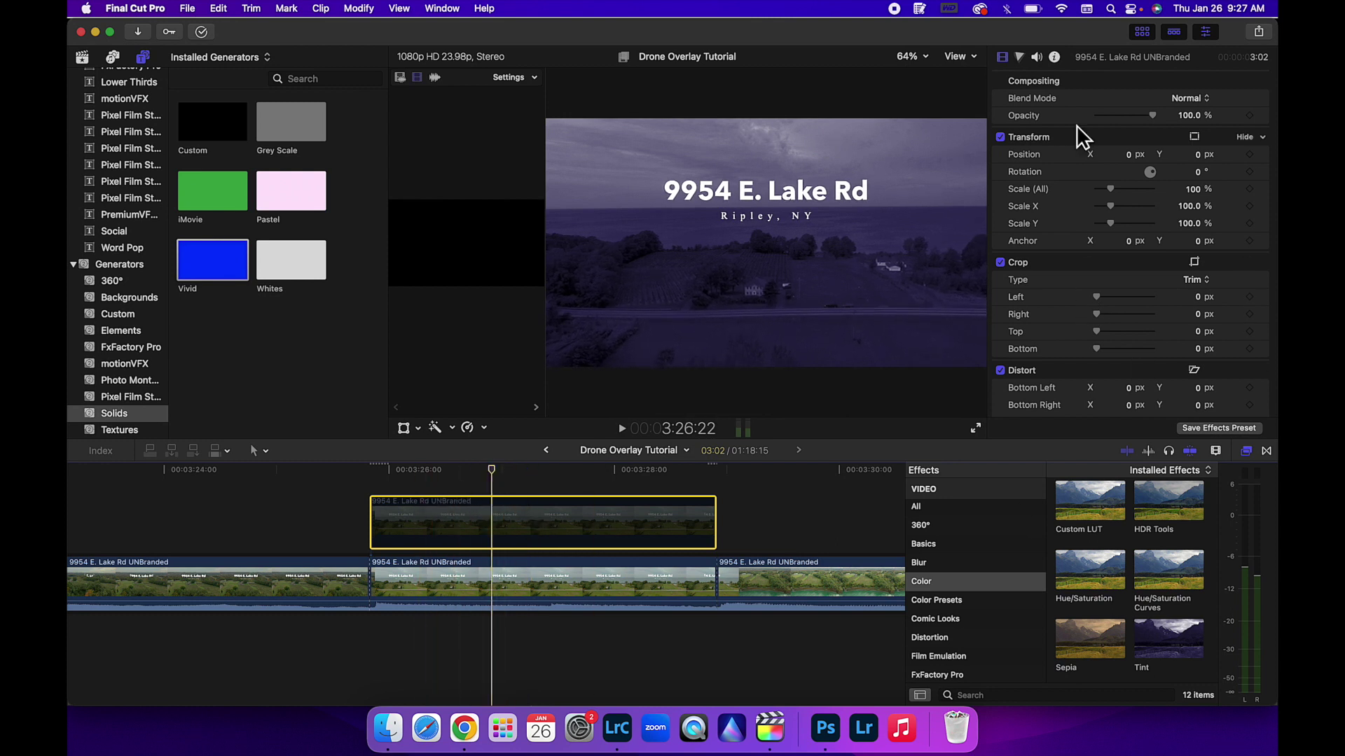
scroll(1115, 269, "down", 10)
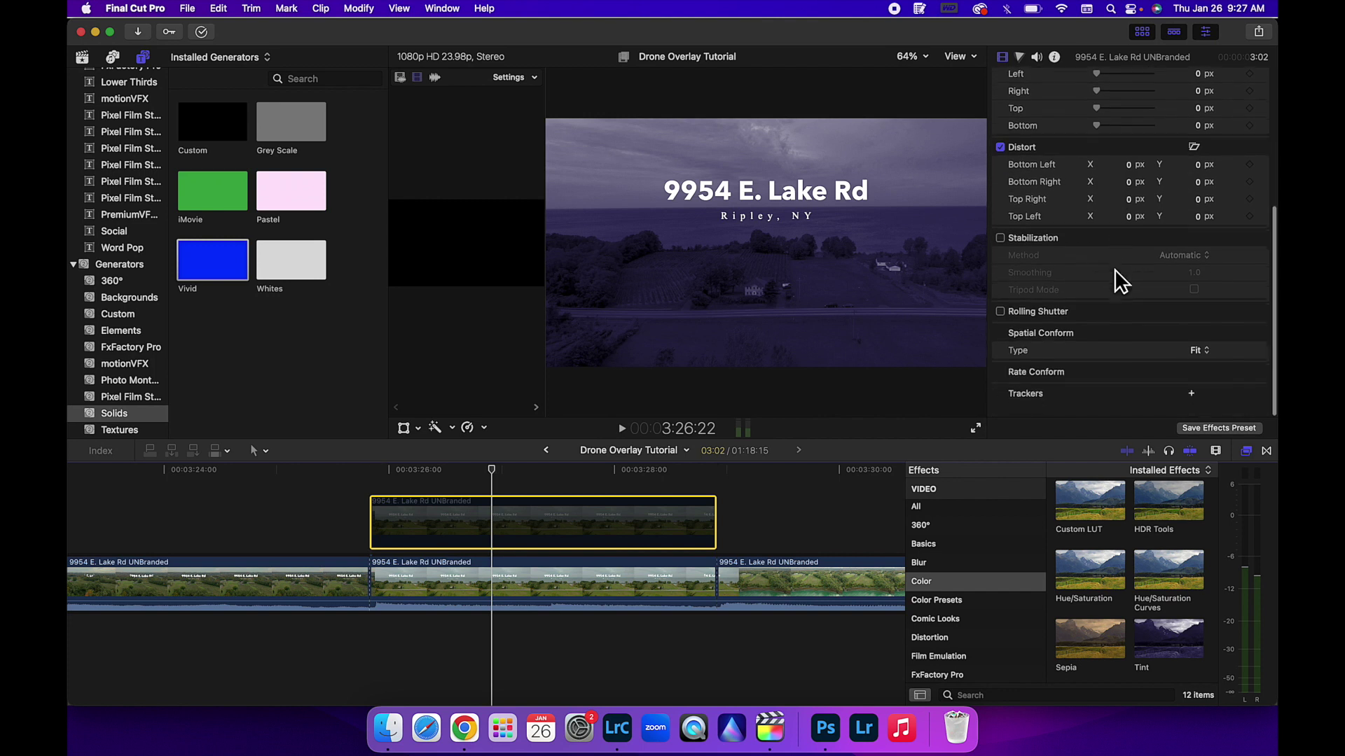
scroll(1115, 265, "up", 10)
left_click(517, 568)
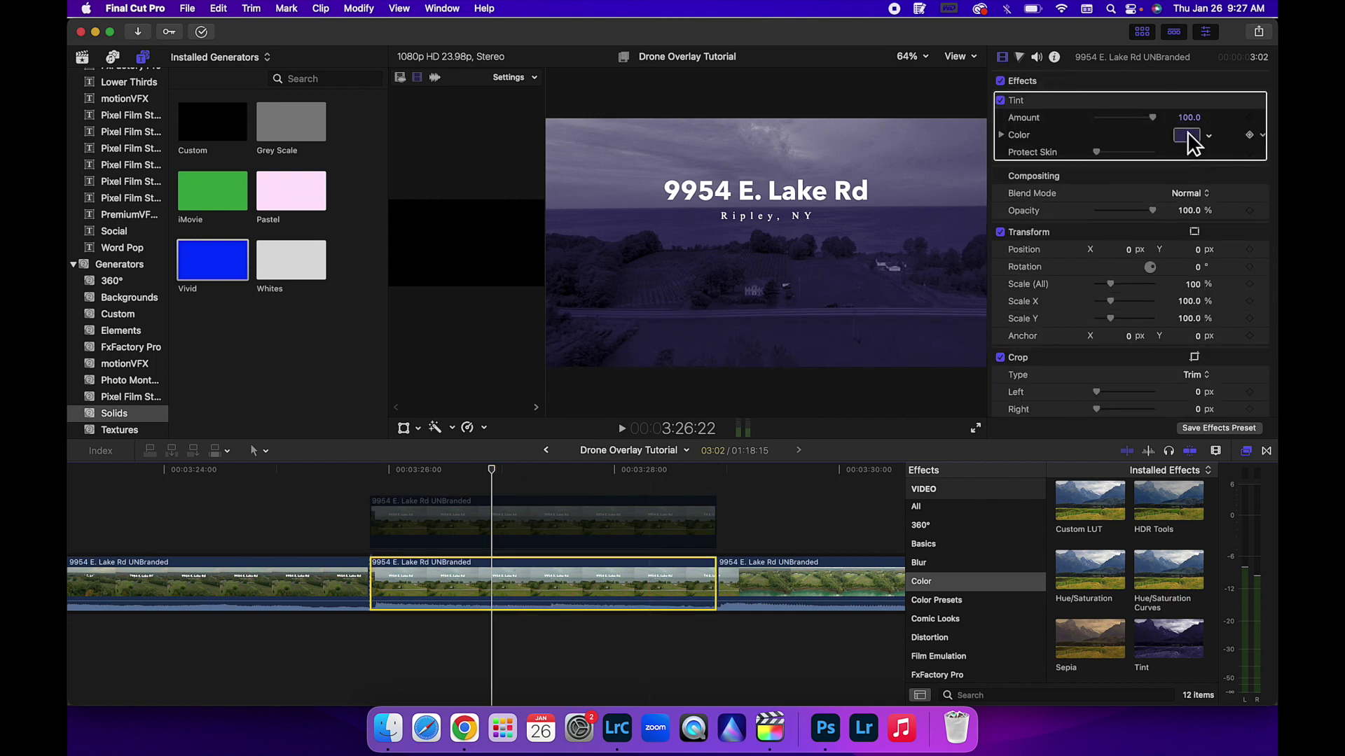
Step: Set the Tint Color to a deep, saturated navy blue in the Colors window
left_click(1187, 133)
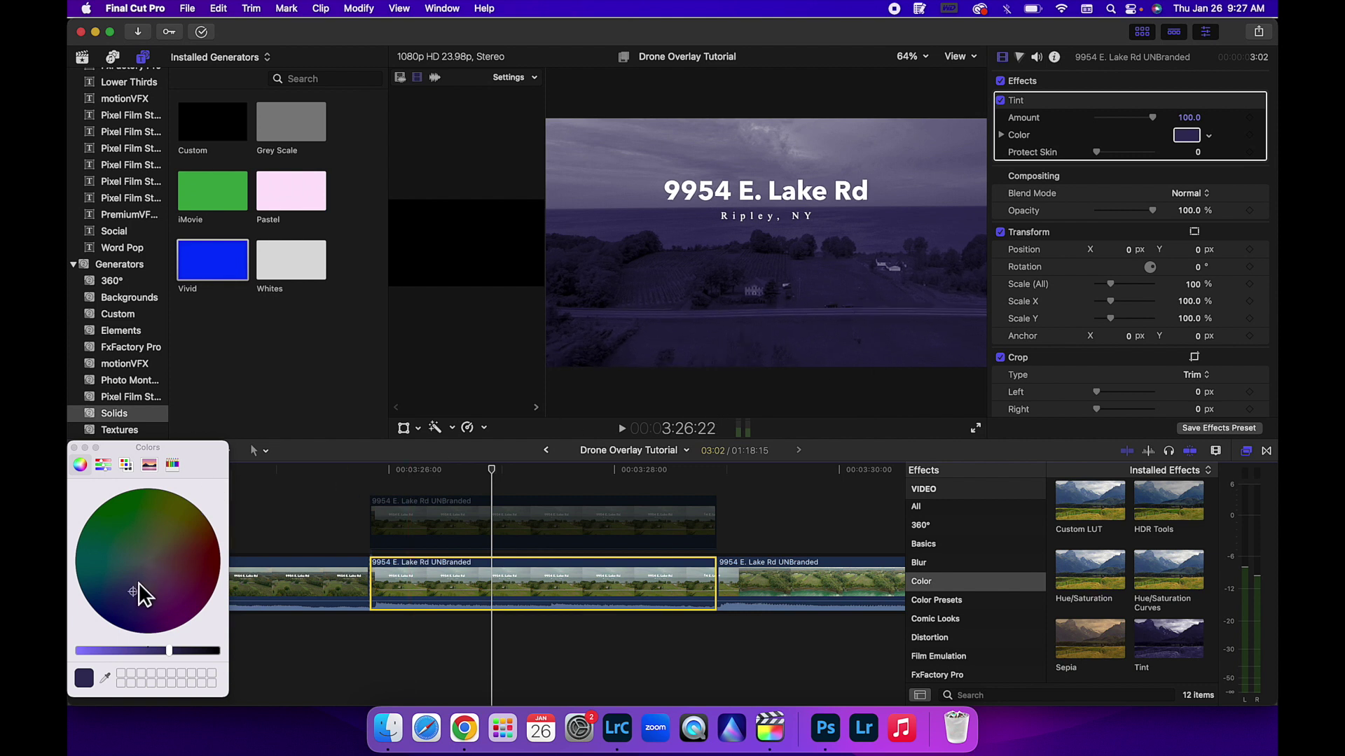
mouse_move(131, 591)
left_mouse_down()
mouse_move(112, 618)
mouse_move(129, 603)
mouse_move(114, 609)
mouse_move(110, 585)
mouse_move(156, 545)
mouse_move(204, 558)
mouse_move(189, 609)
mouse_move(150, 621)
mouse_move(128, 610)
left_mouse_up()
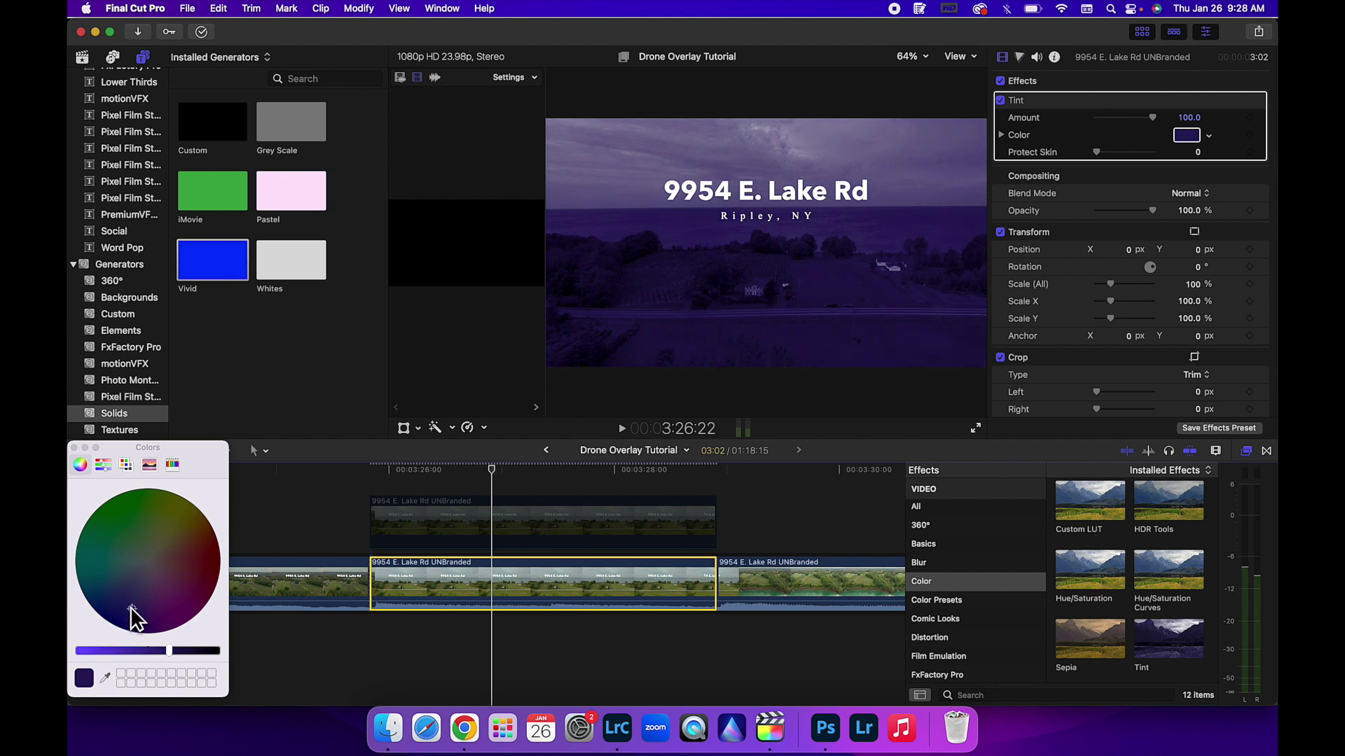
mouse_move(132, 610)
left_mouse_down()
mouse_move(102, 534)
mouse_move(123, 609)
left_mouse_up()
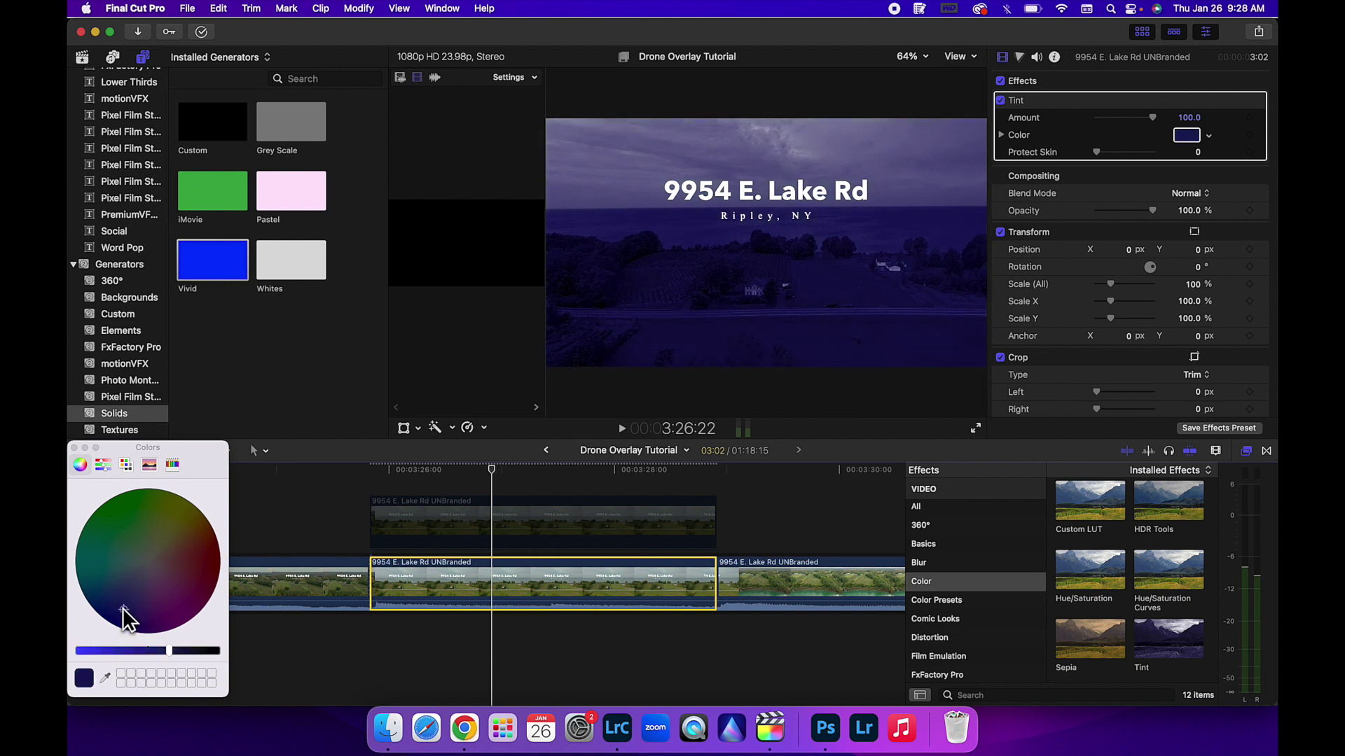
left_click_drag(121, 601, 120, 605)
left_click_drag(127, 606, 116, 603)
left_click_drag(105, 654, 160, 647)
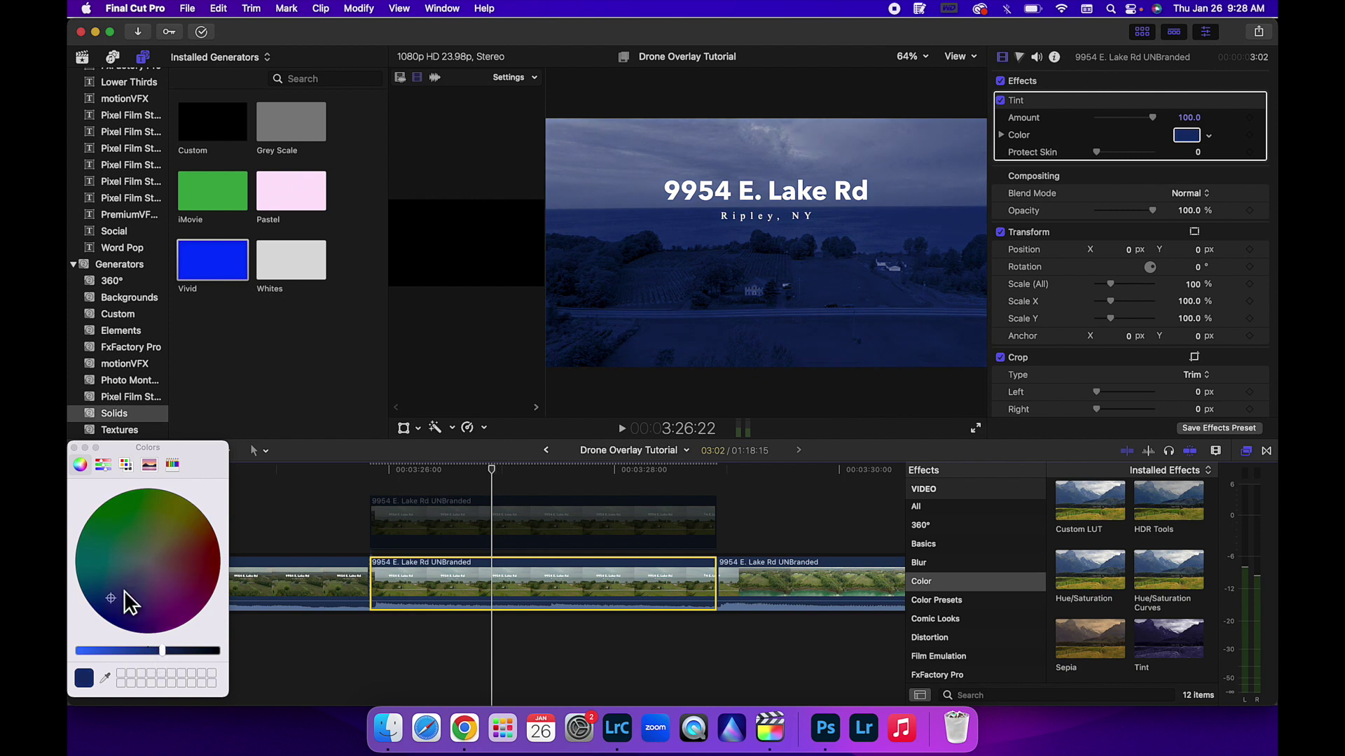
left_click_drag(123, 596, 125, 600)
left_click(74, 447)
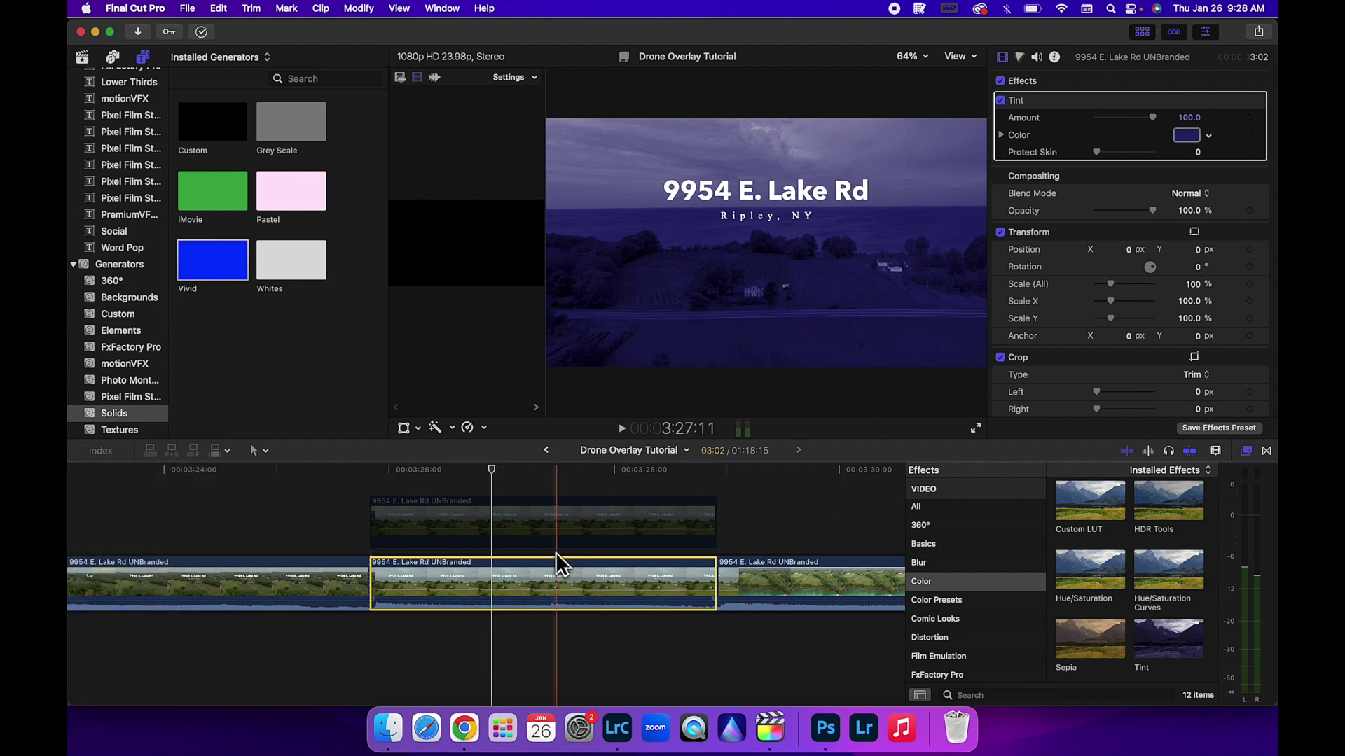
Step: Re-enable the stacked overlay copy and park the playhead at its start
left_click(505, 520)
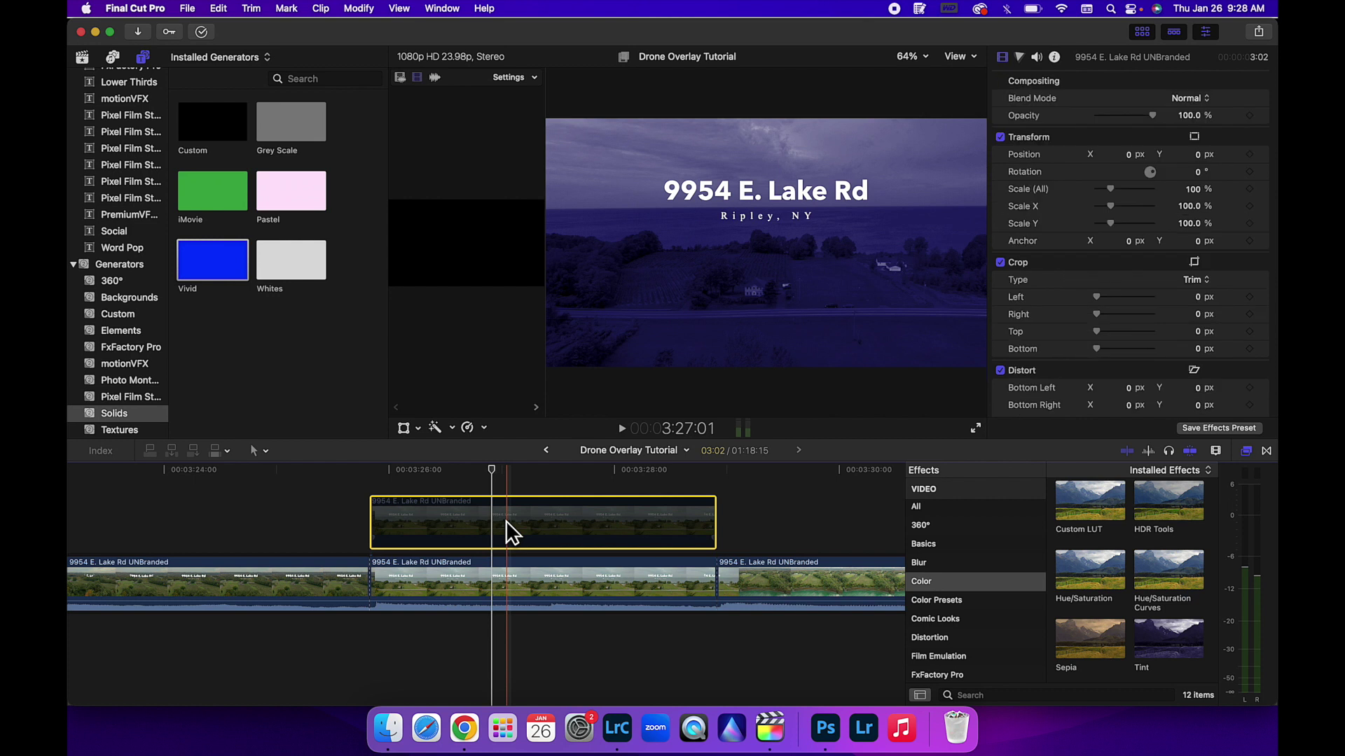
key("v")
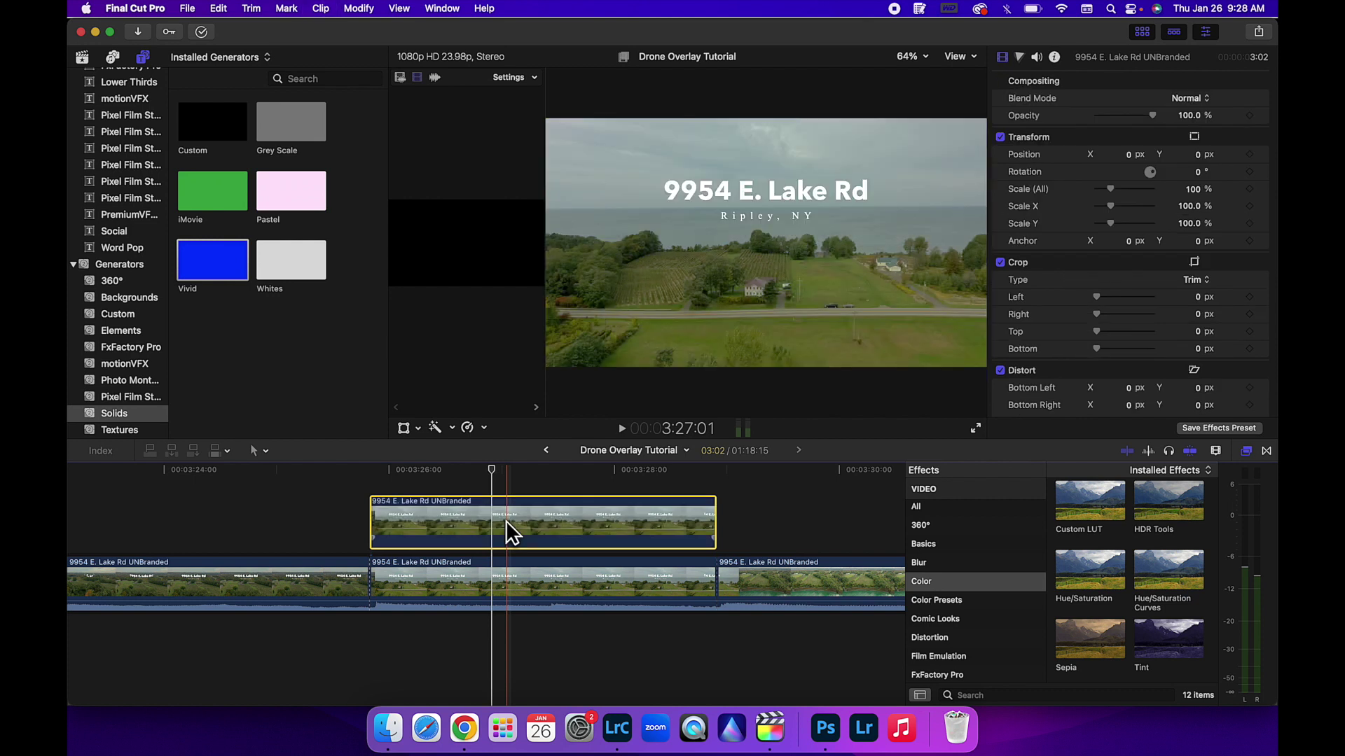
left_click(367, 465)
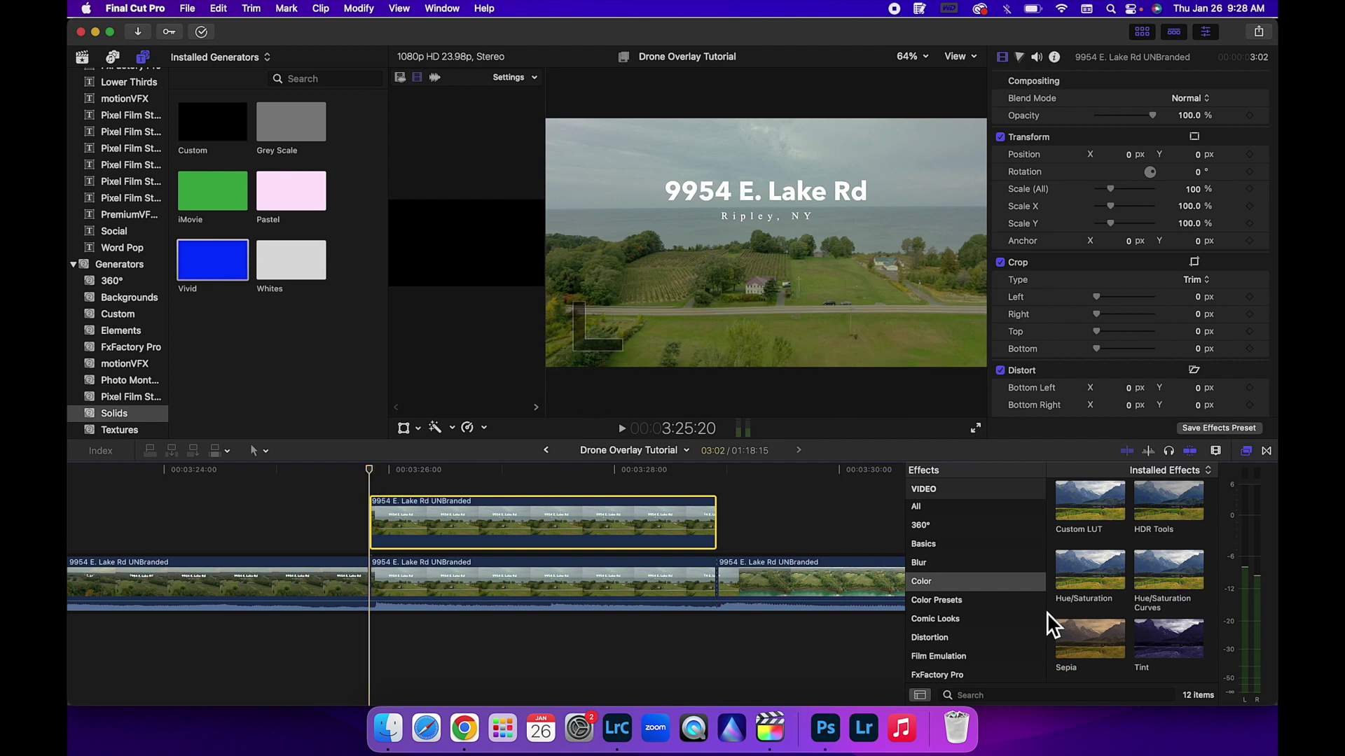
Step: Apply the Masks > Draw Mask effect to the overlay clip
scroll(977, 609, "up", 2)
scroll(977, 607, "down", 5)
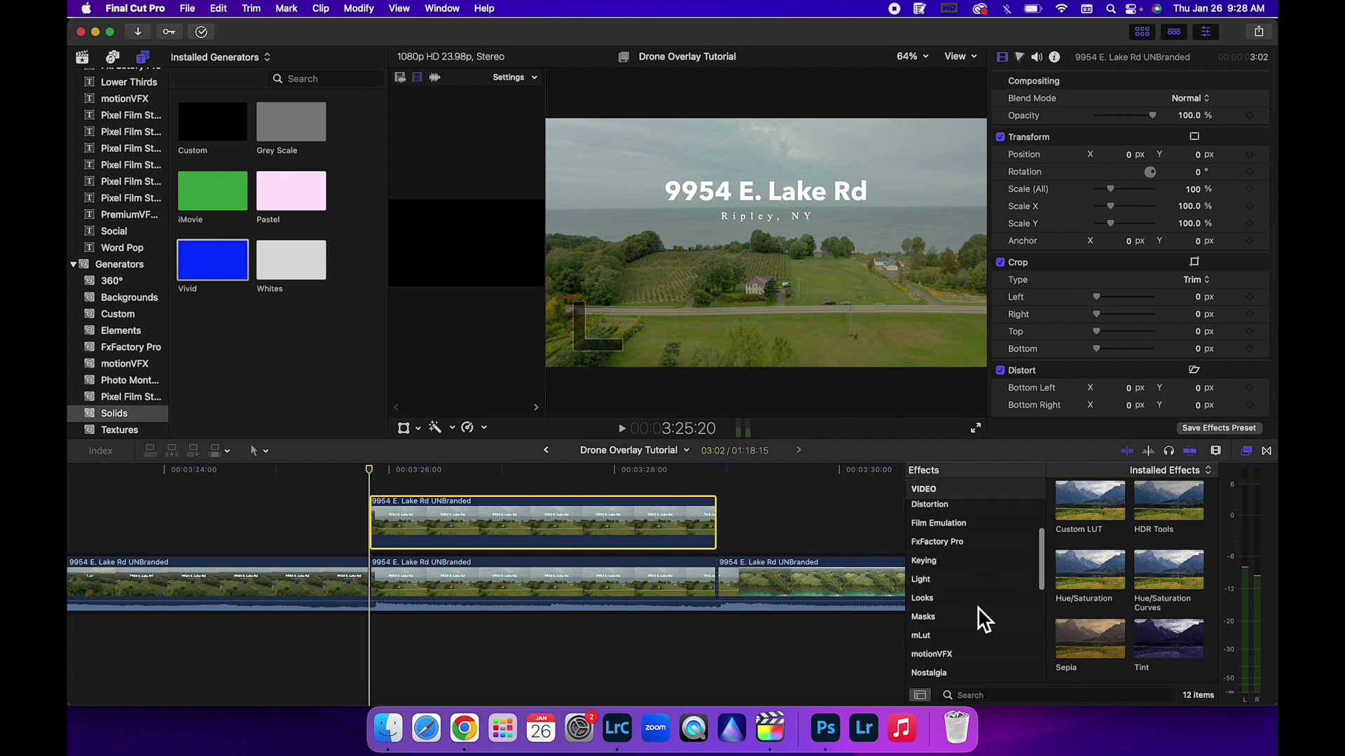
left_click(931, 593)
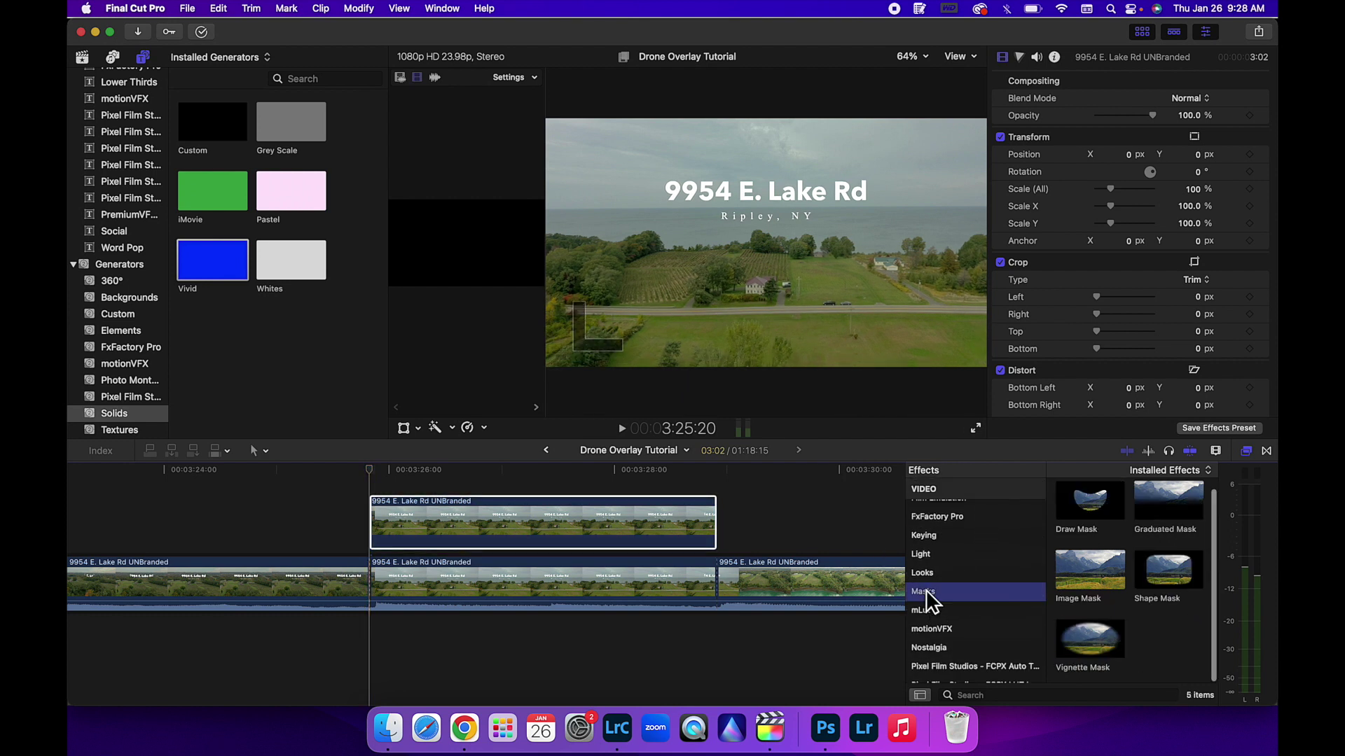
left_click(1088, 507)
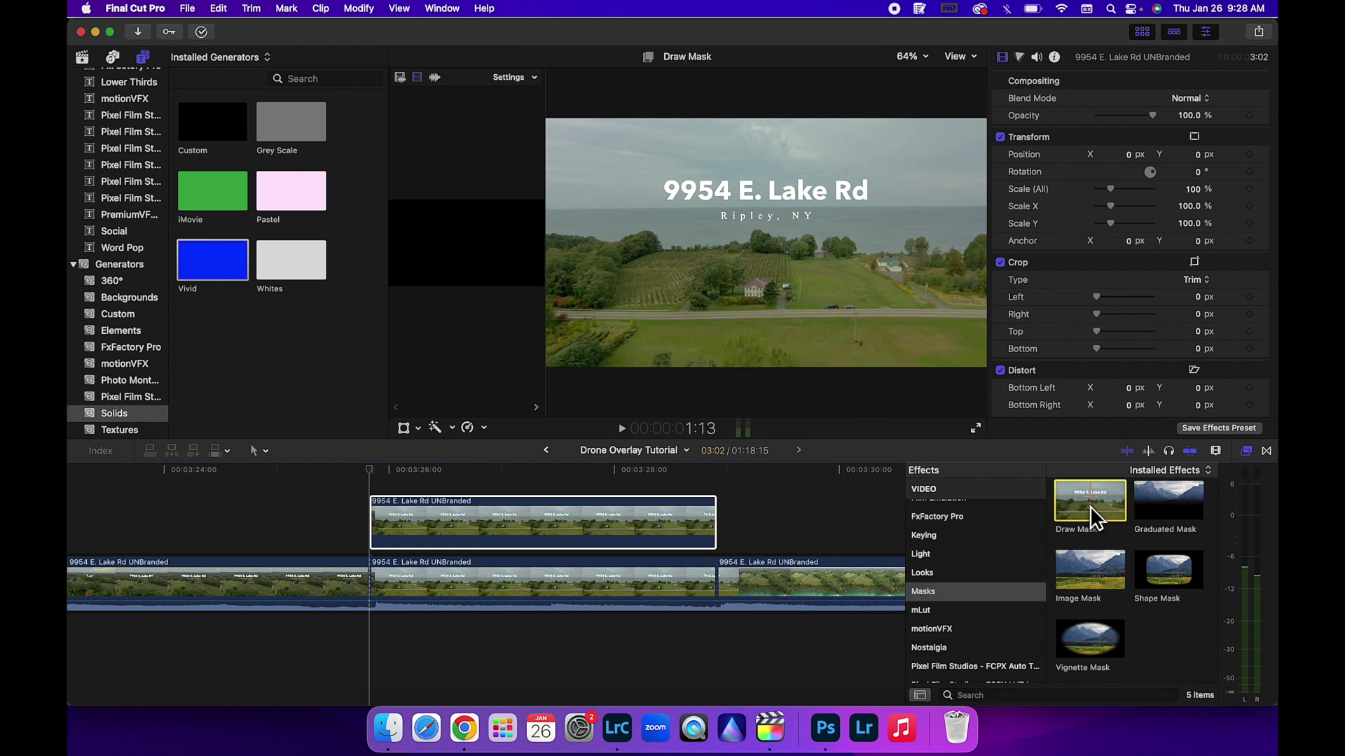
left_click_drag(1090, 505, 536, 531)
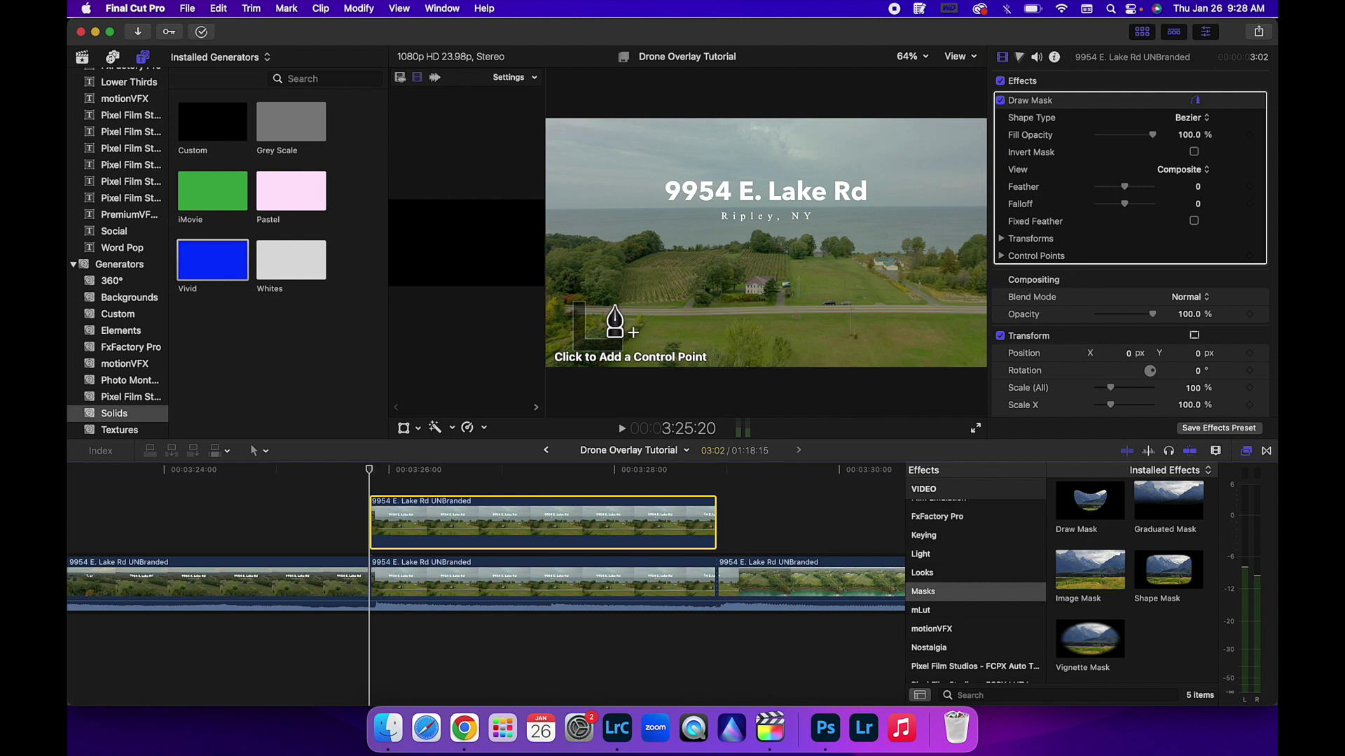
Step: Draw a closed five-point mask around the field parcel in the viewer
left_click(615, 307)
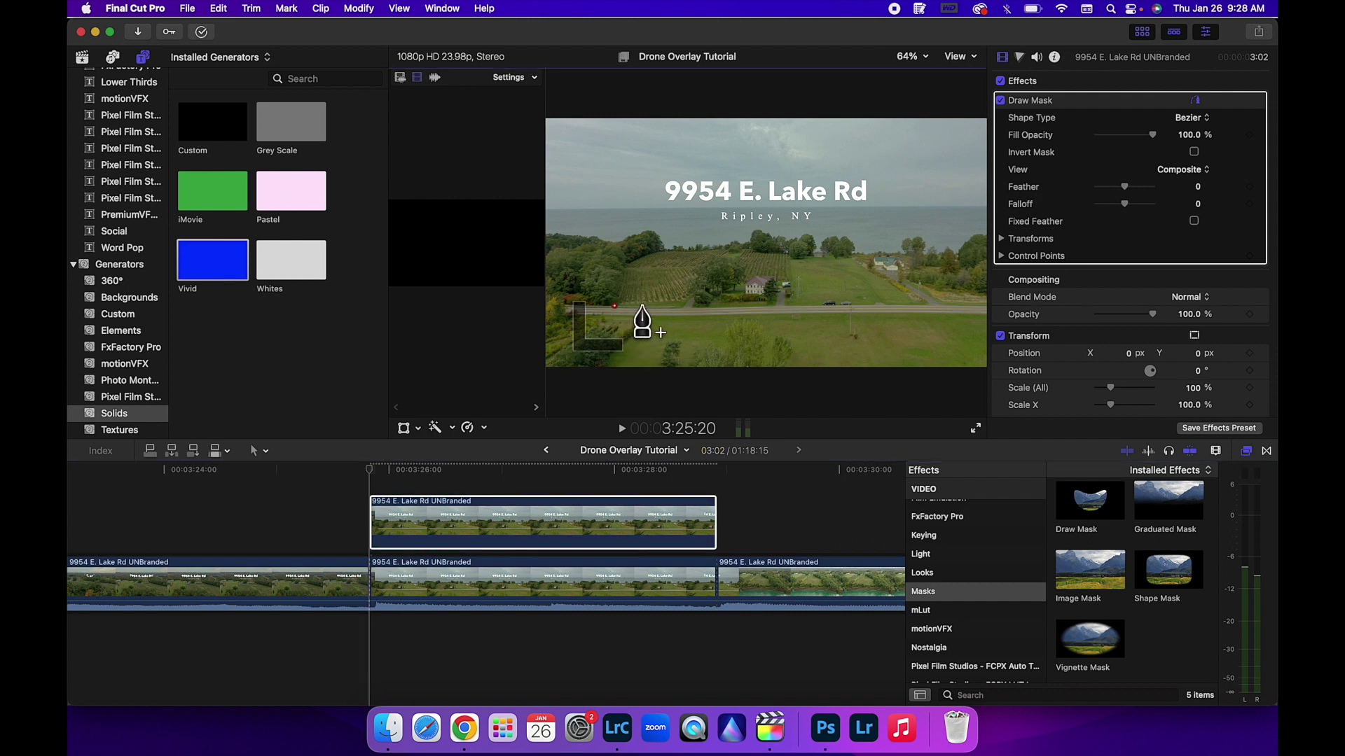
left_click(690, 309)
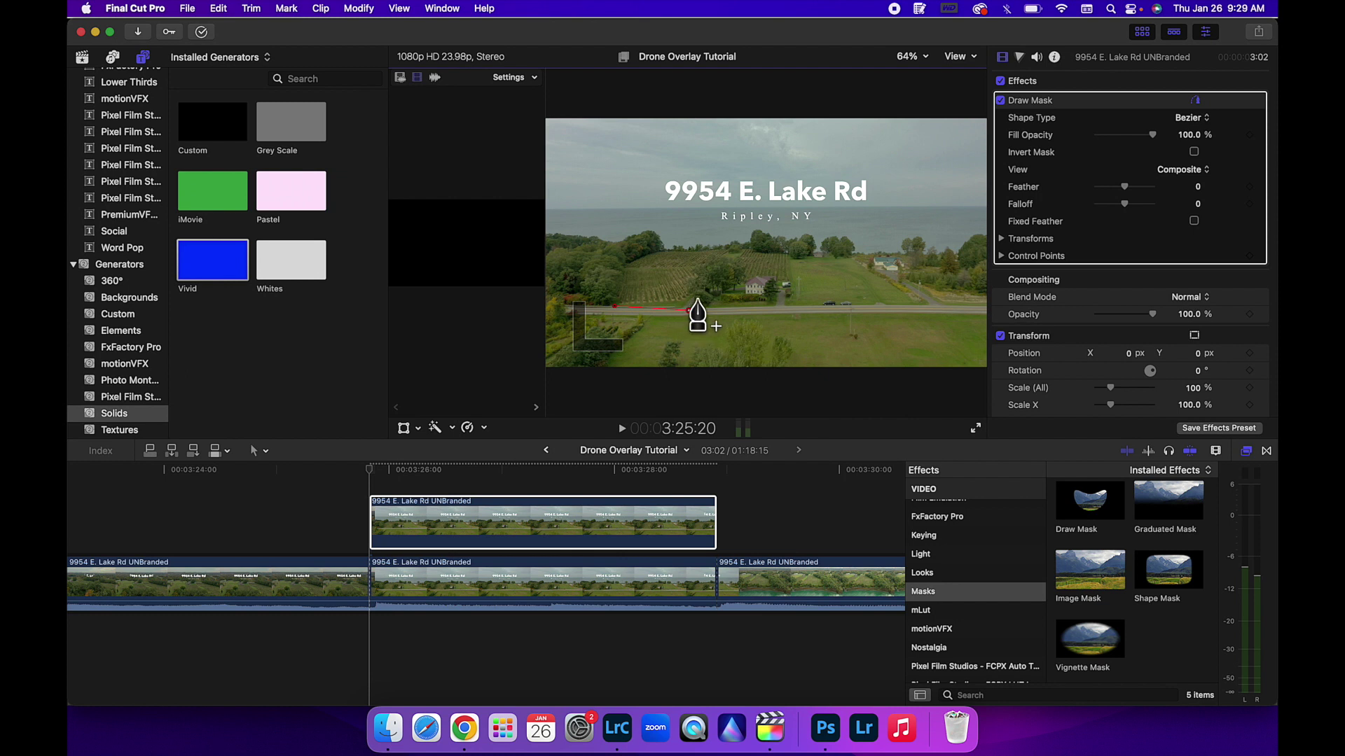
left_click(736, 248)
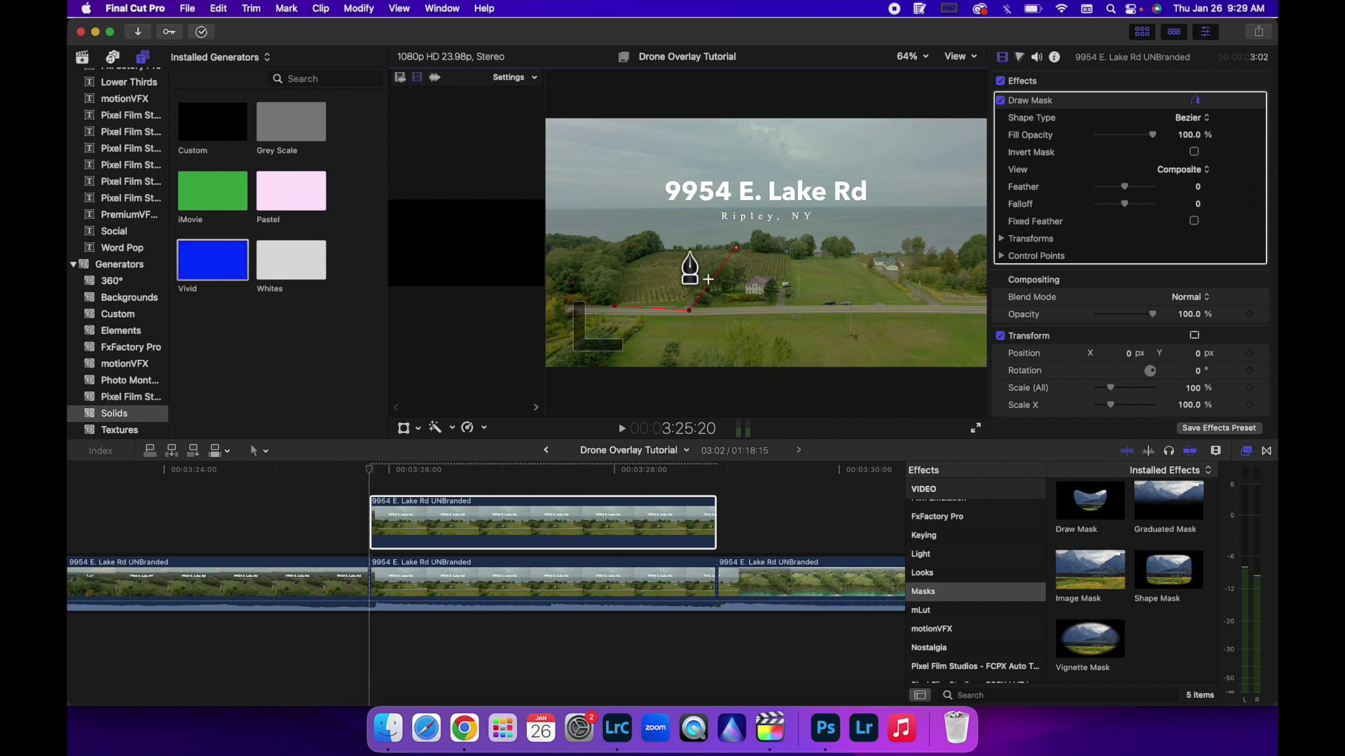
left_click(663, 250)
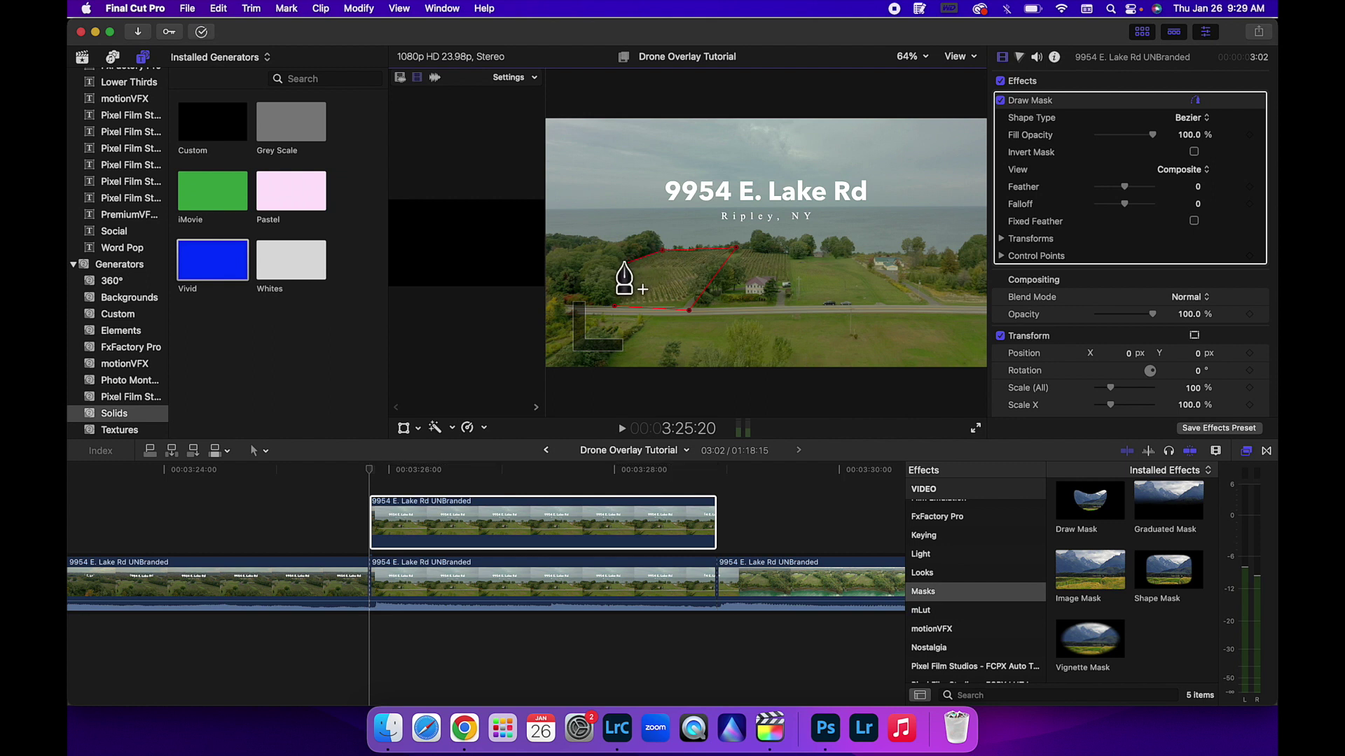
left_click(625, 263)
left_click(615, 306)
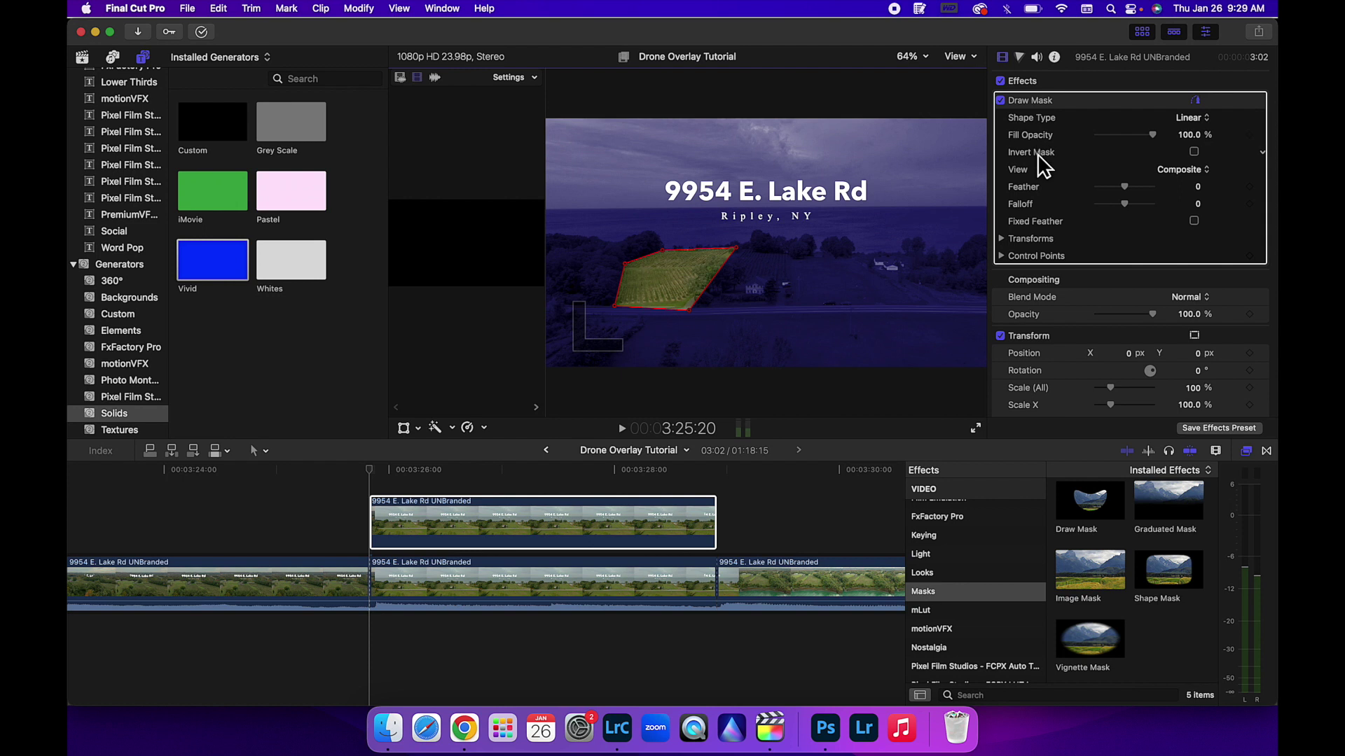
Step: Enable Invert Mask, preview playback, and park the playhead near 3:28:07
left_click(1193, 152)
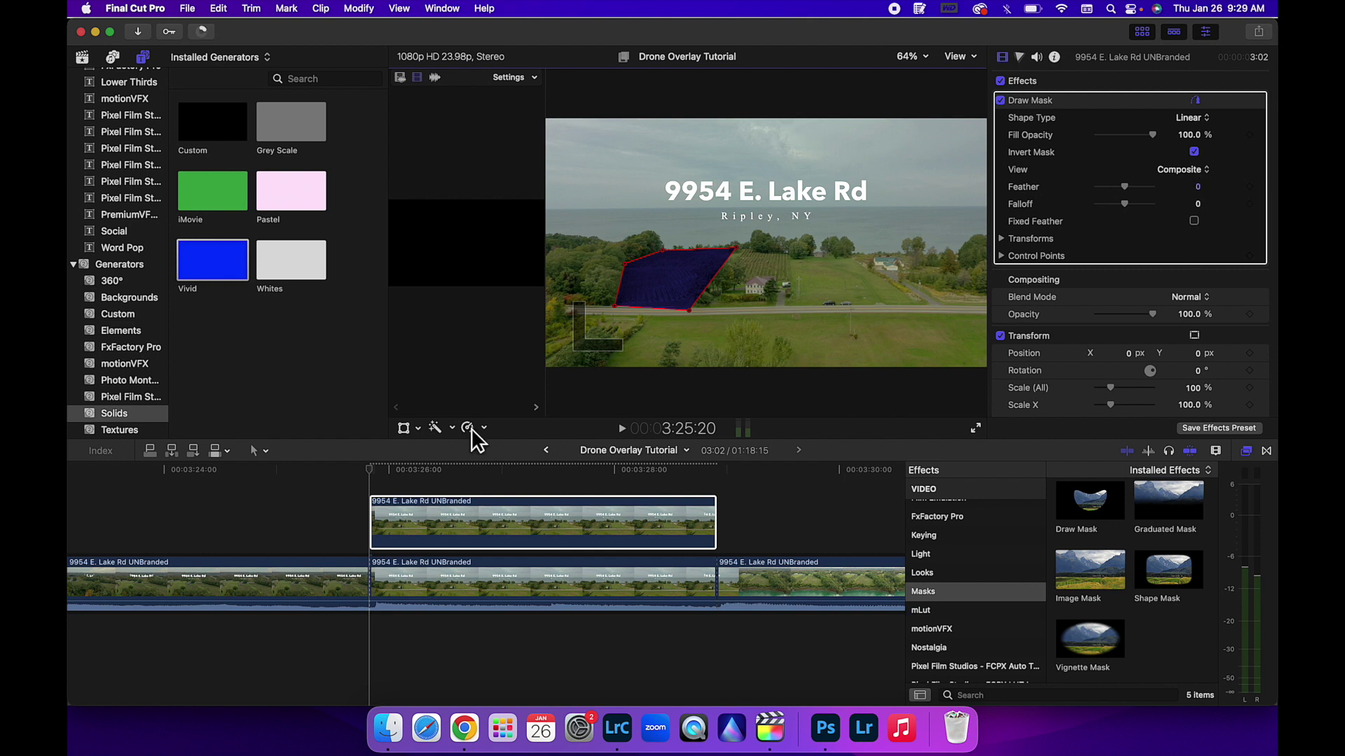
left_click(353, 463)
key("space")
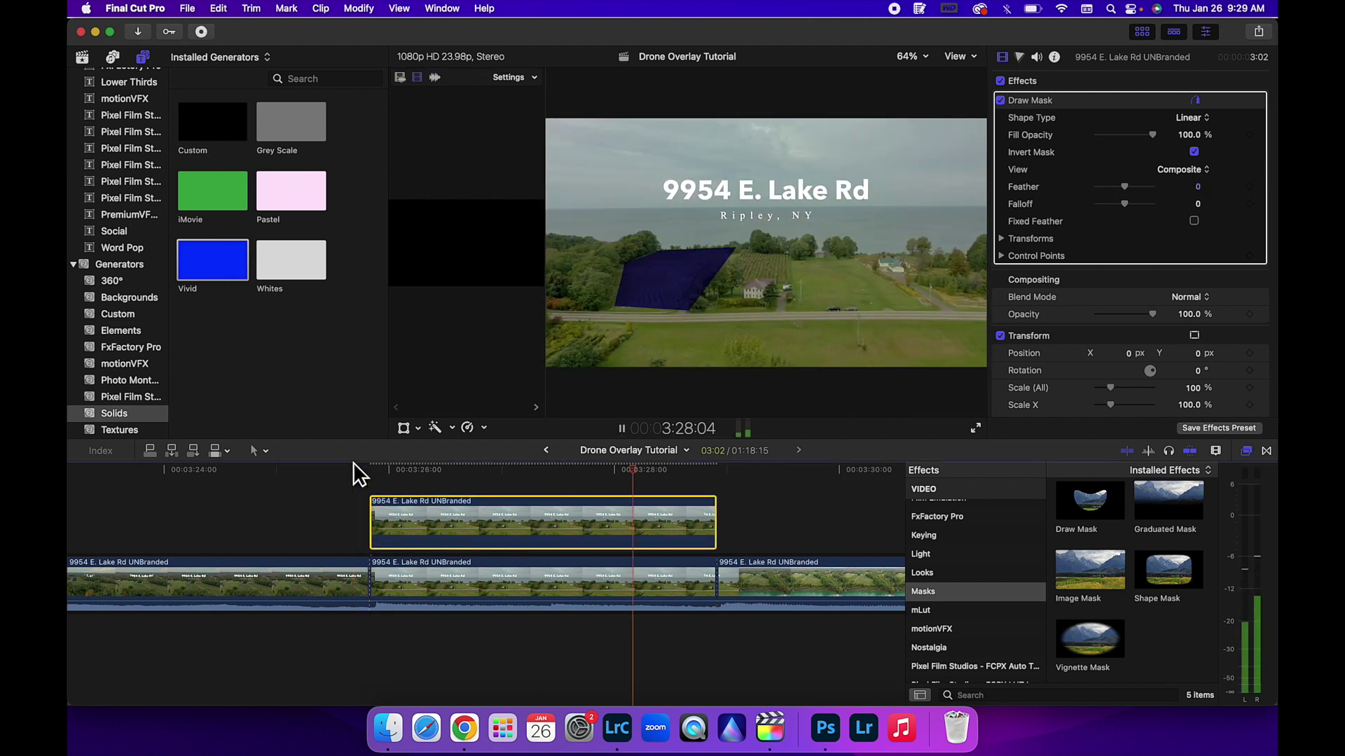
key("space")
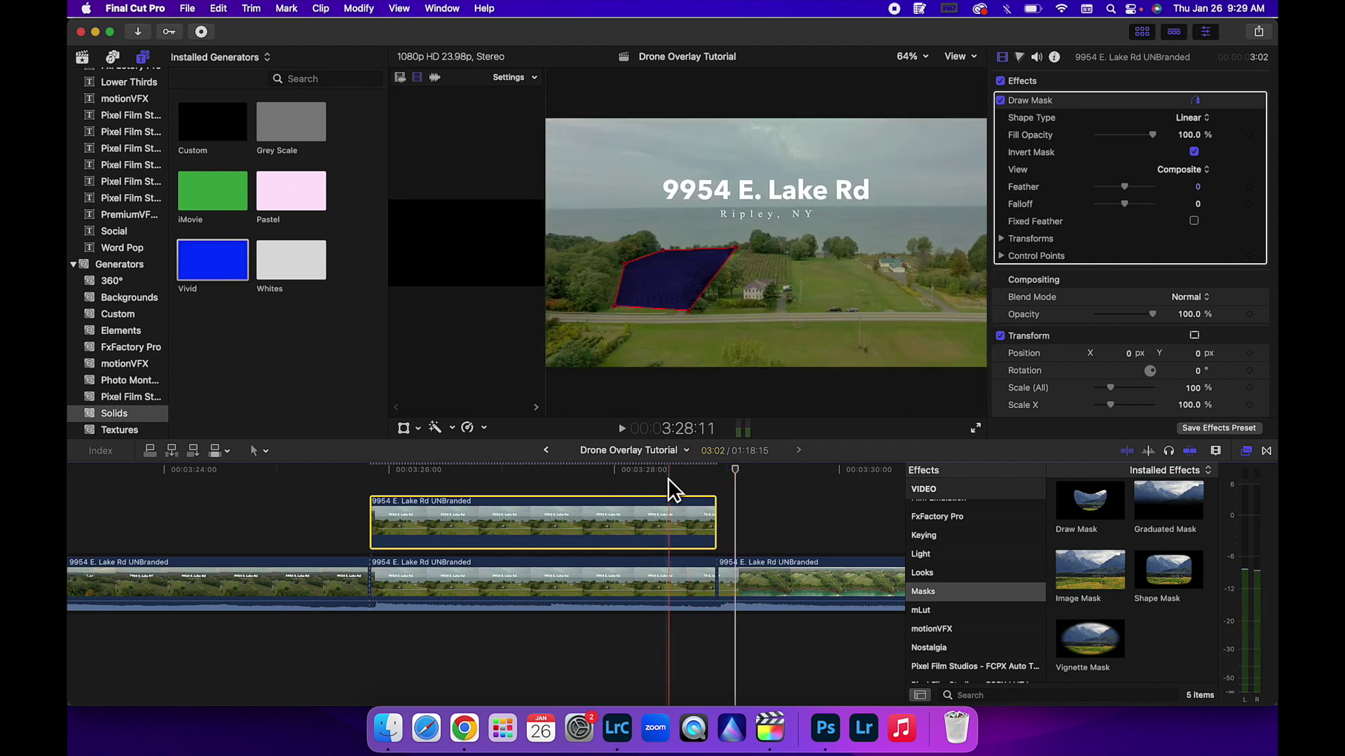
left_click(689, 469)
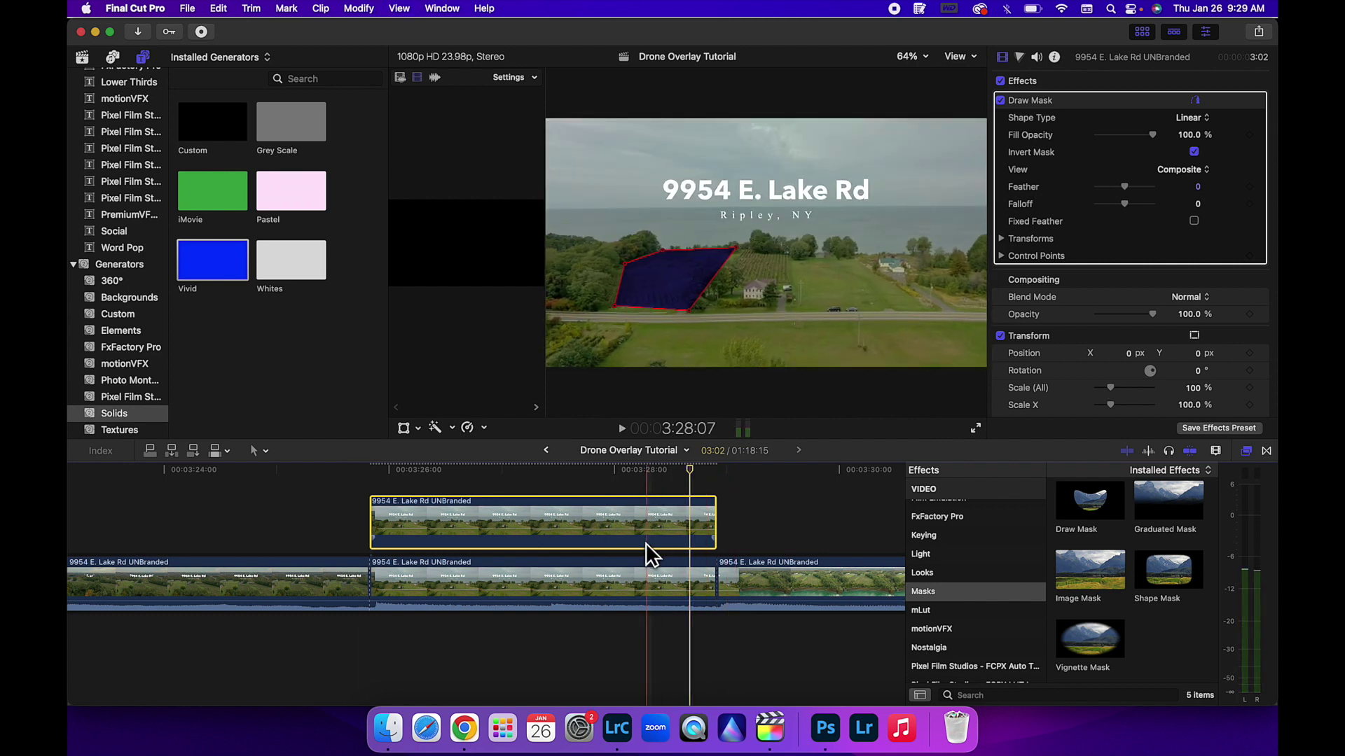
Step: Return to the overlay's first frame at 3:25:20 and expand, then collapse, Control Points
left_click(356, 468)
mouse_move(355, 468)
left_mouse_down()
mouse_move(714, 470)
mouse_move(371, 477)
left_mouse_up()
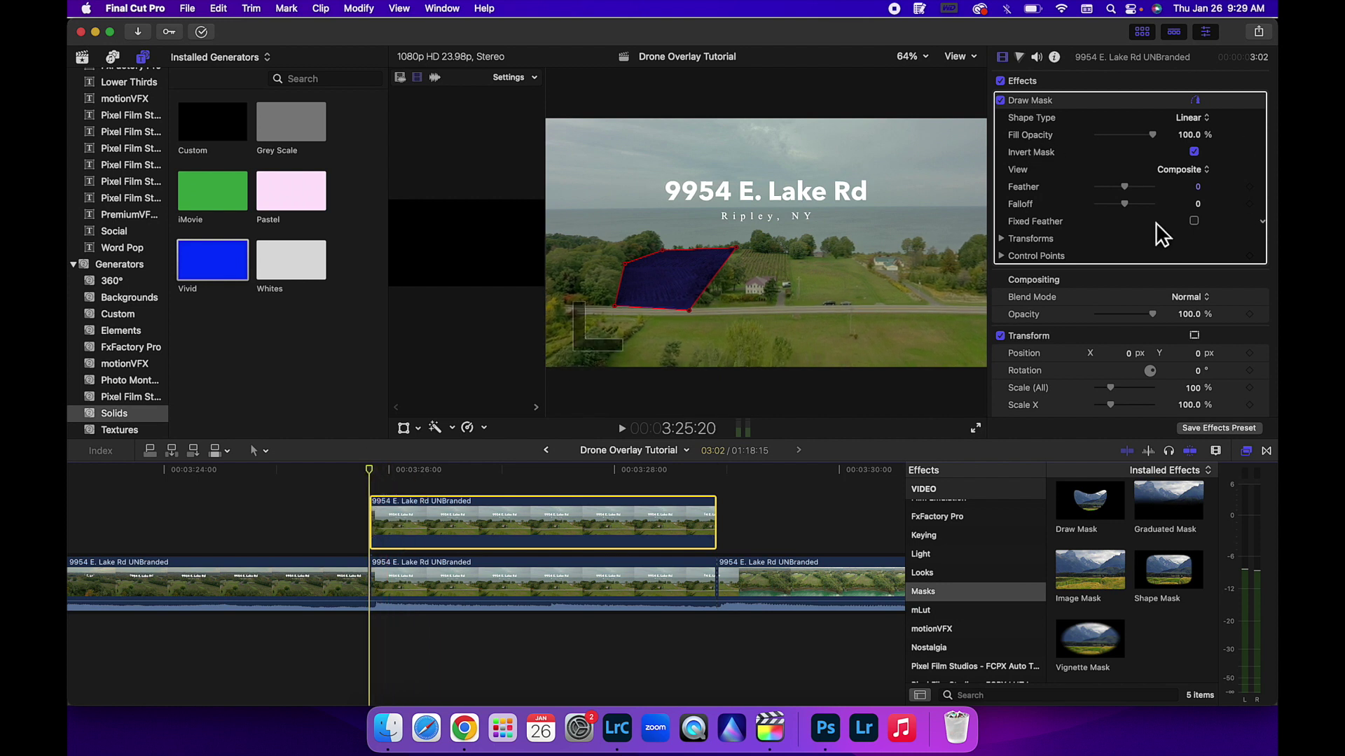
left_click(1000, 255)
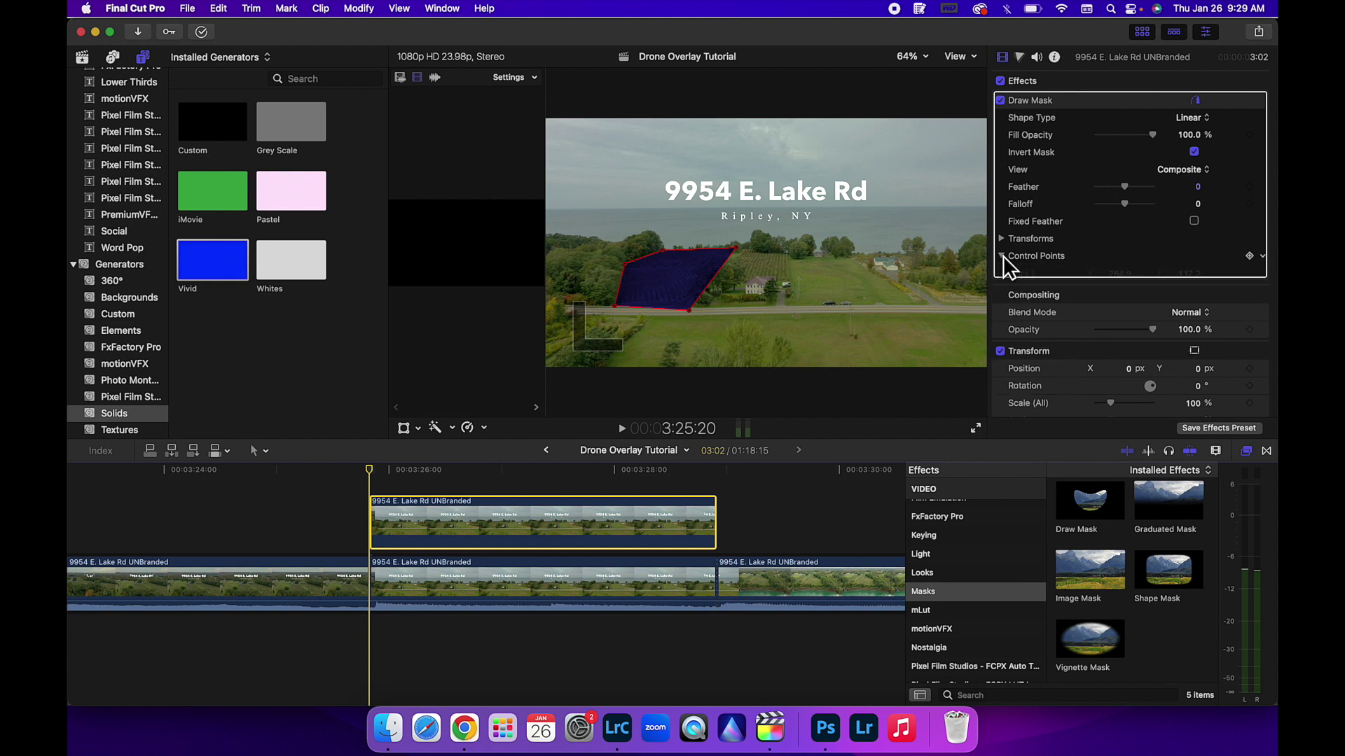
scroll(1078, 241, "down", 2)
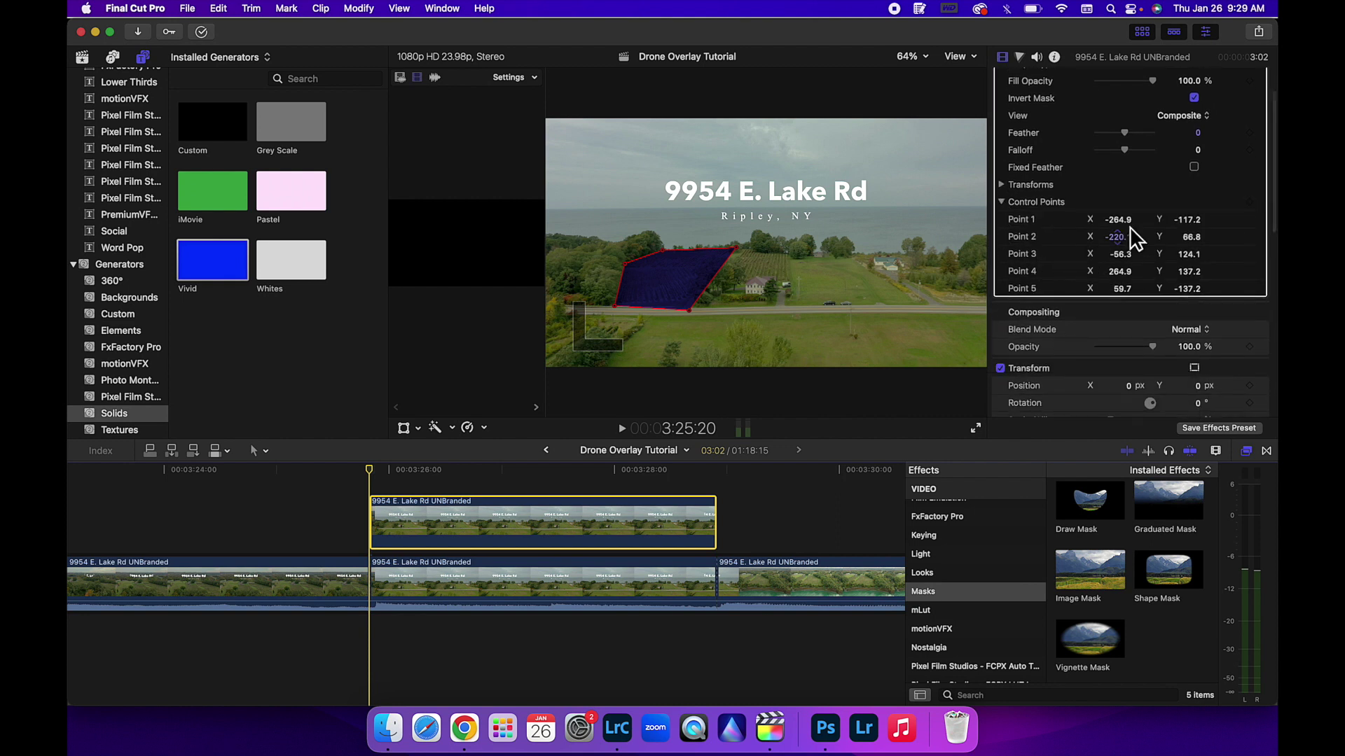
left_click(1003, 202)
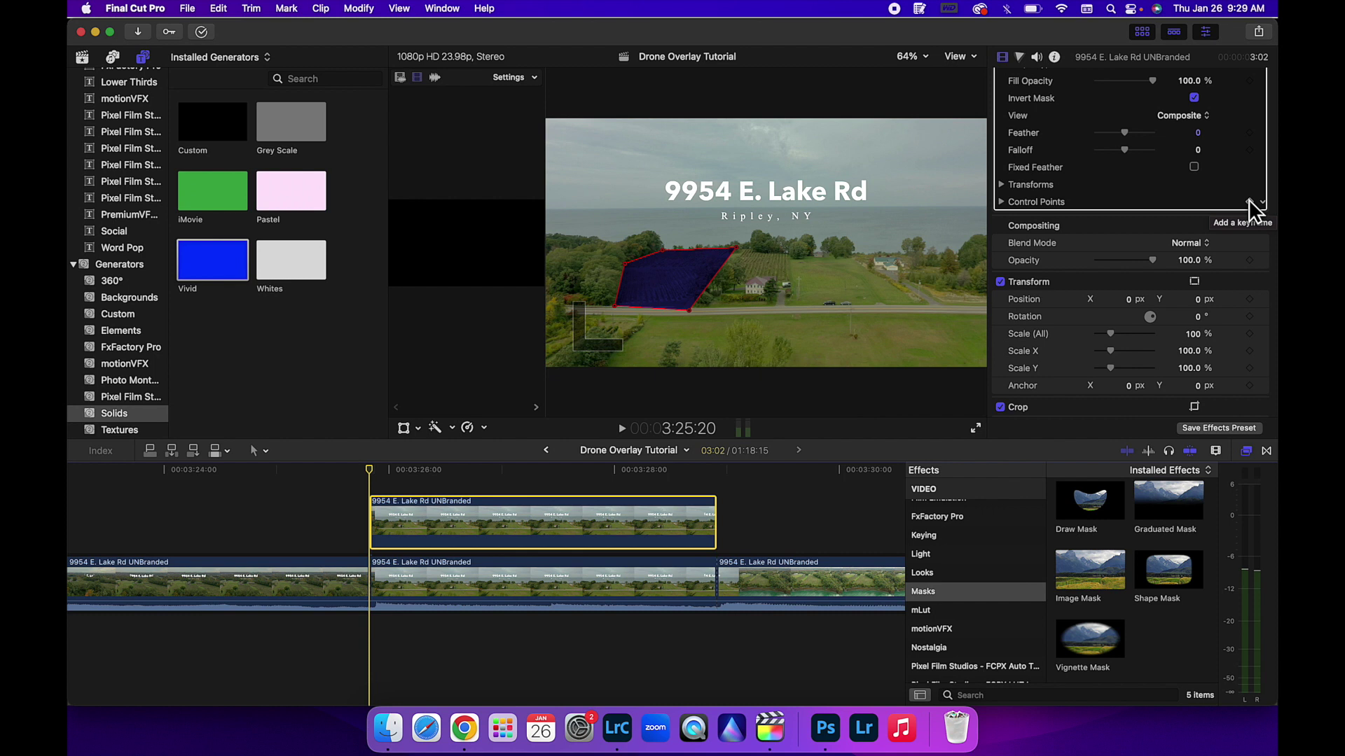
left_click(1249, 200)
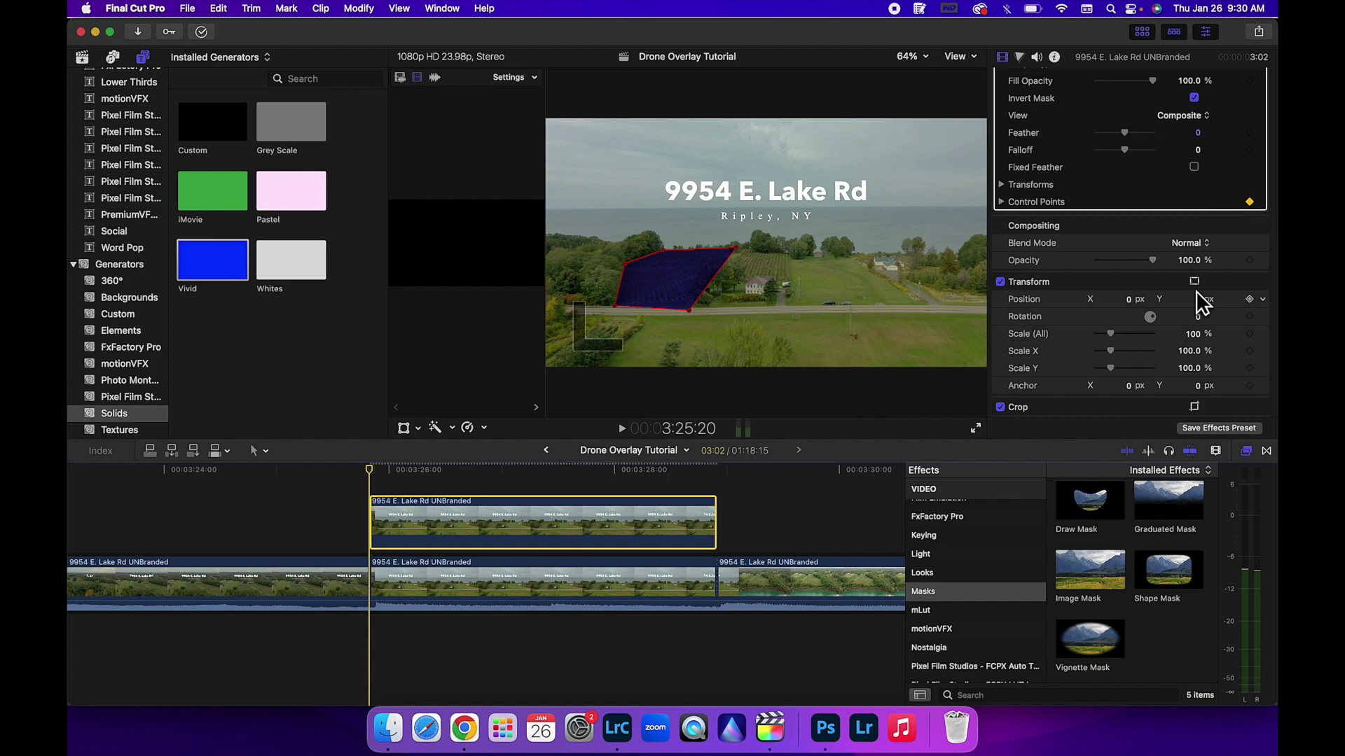
left_click(715, 466)
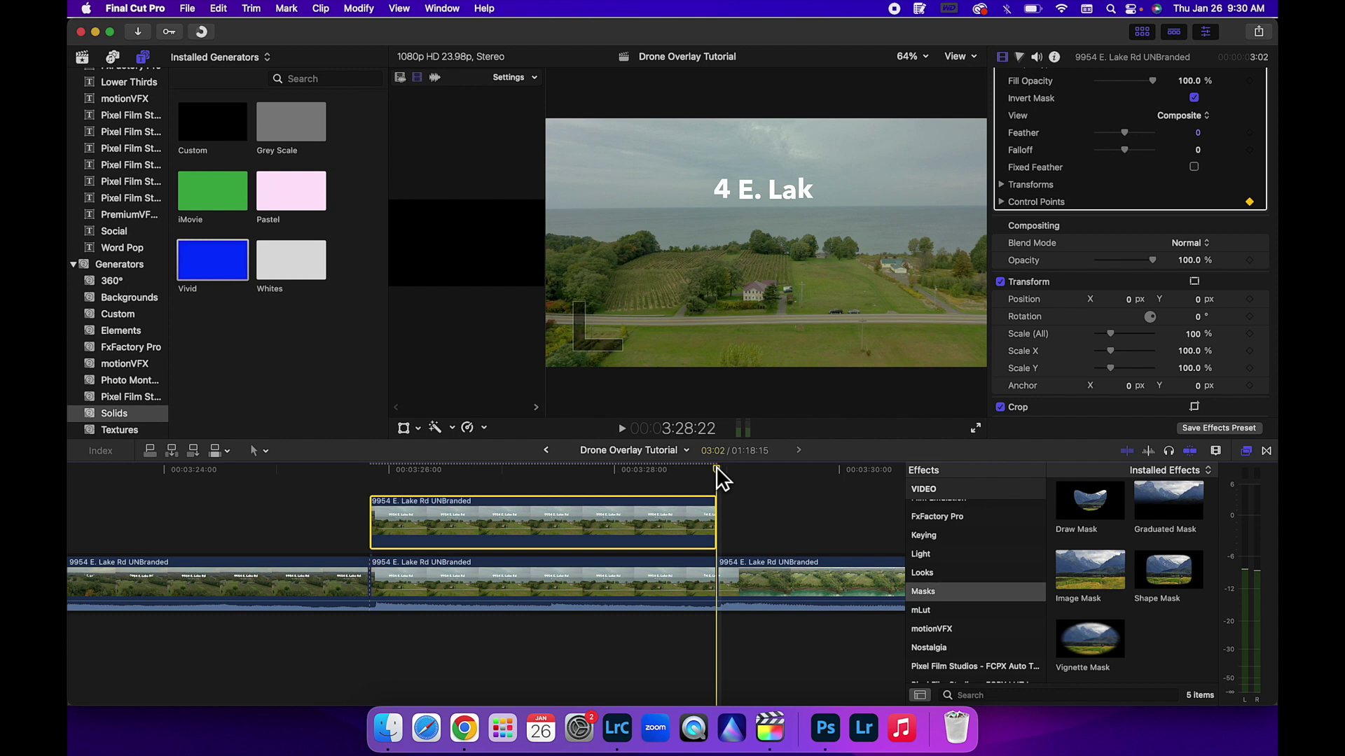
key("Left")
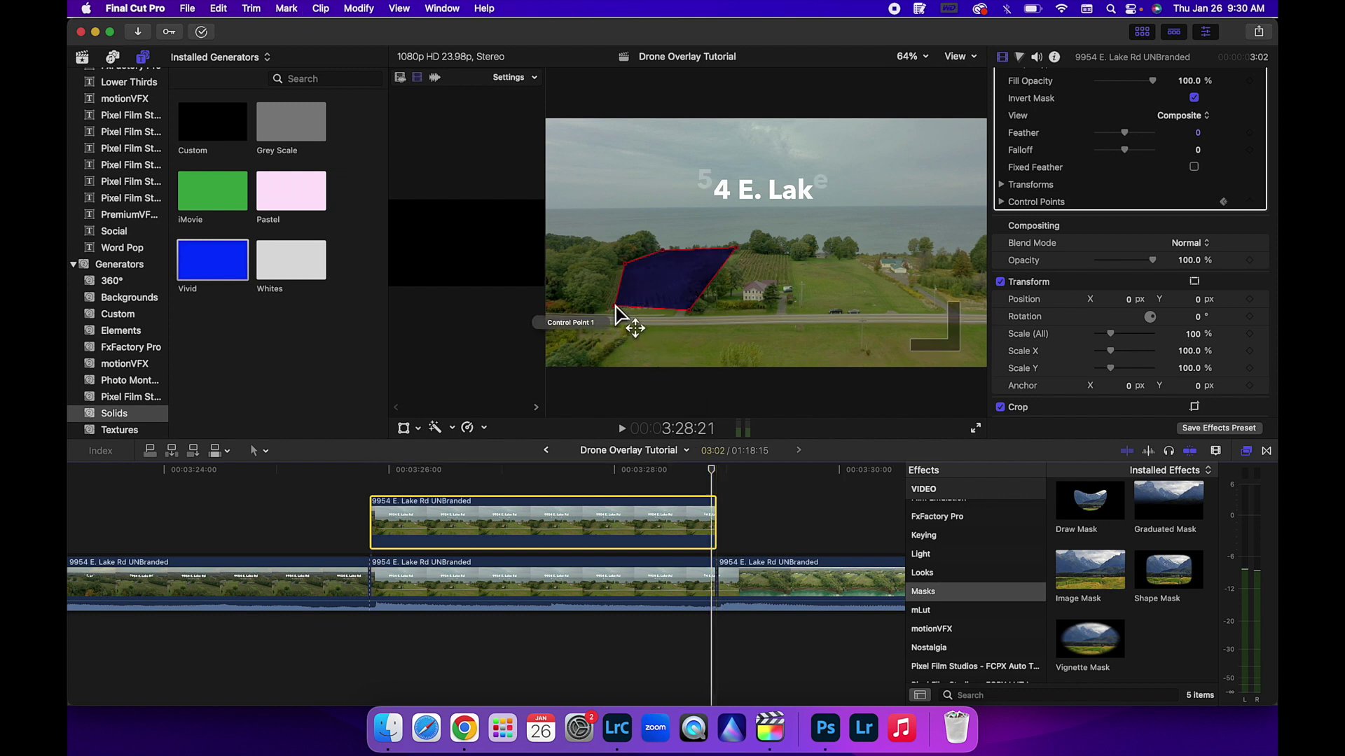
left_click_drag(615, 307, 598, 312)
left_click_drag(684, 310, 676, 313)
mouse_move(734, 247)
left_mouse_down()
mouse_move(695, 263)
mouse_move(731, 247)
left_mouse_up()
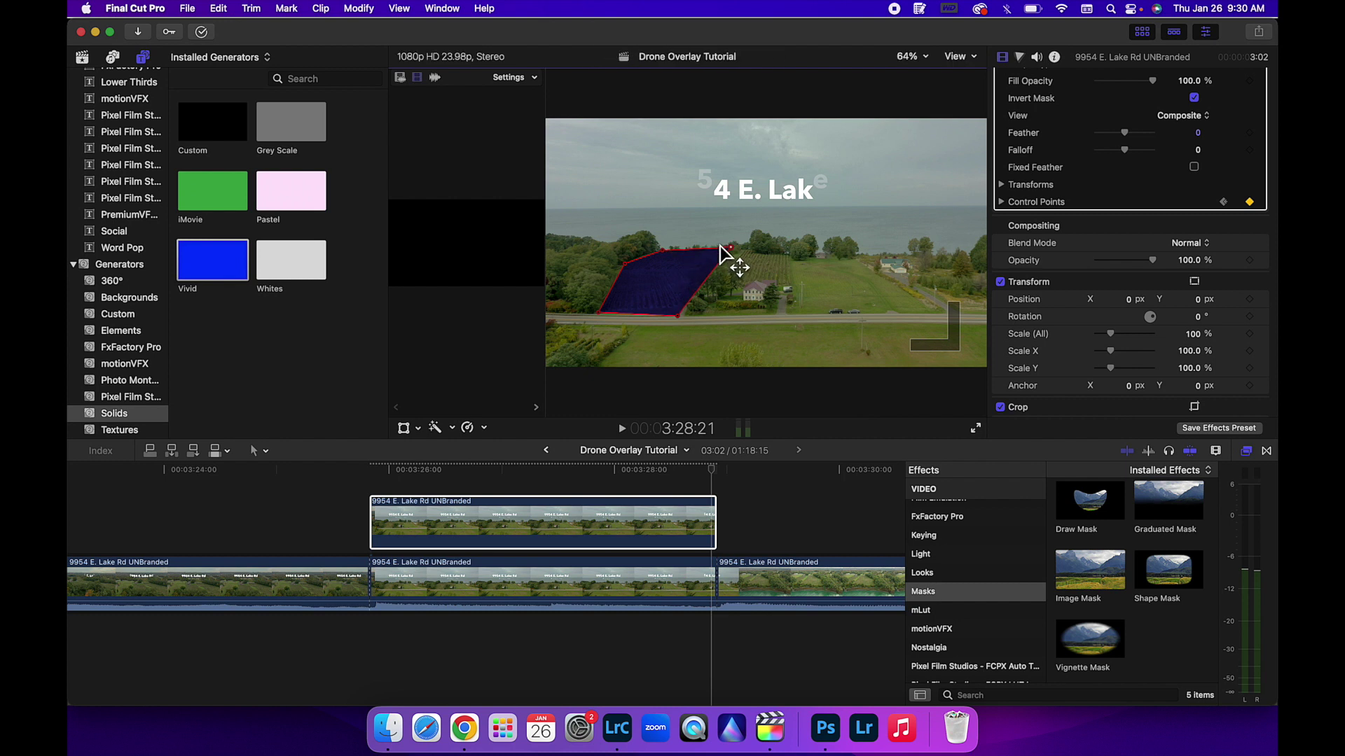
left_click(660, 250, "alt")
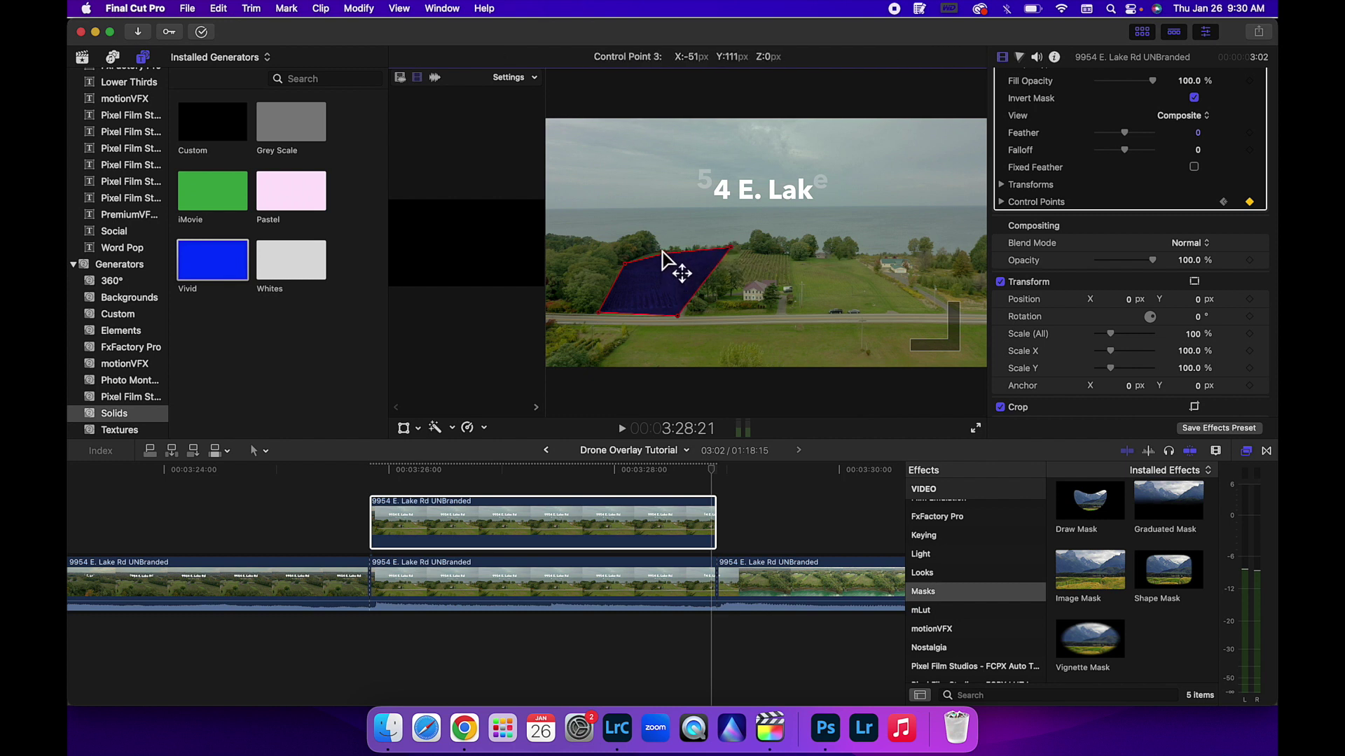
left_click_drag(625, 264, 616, 265)
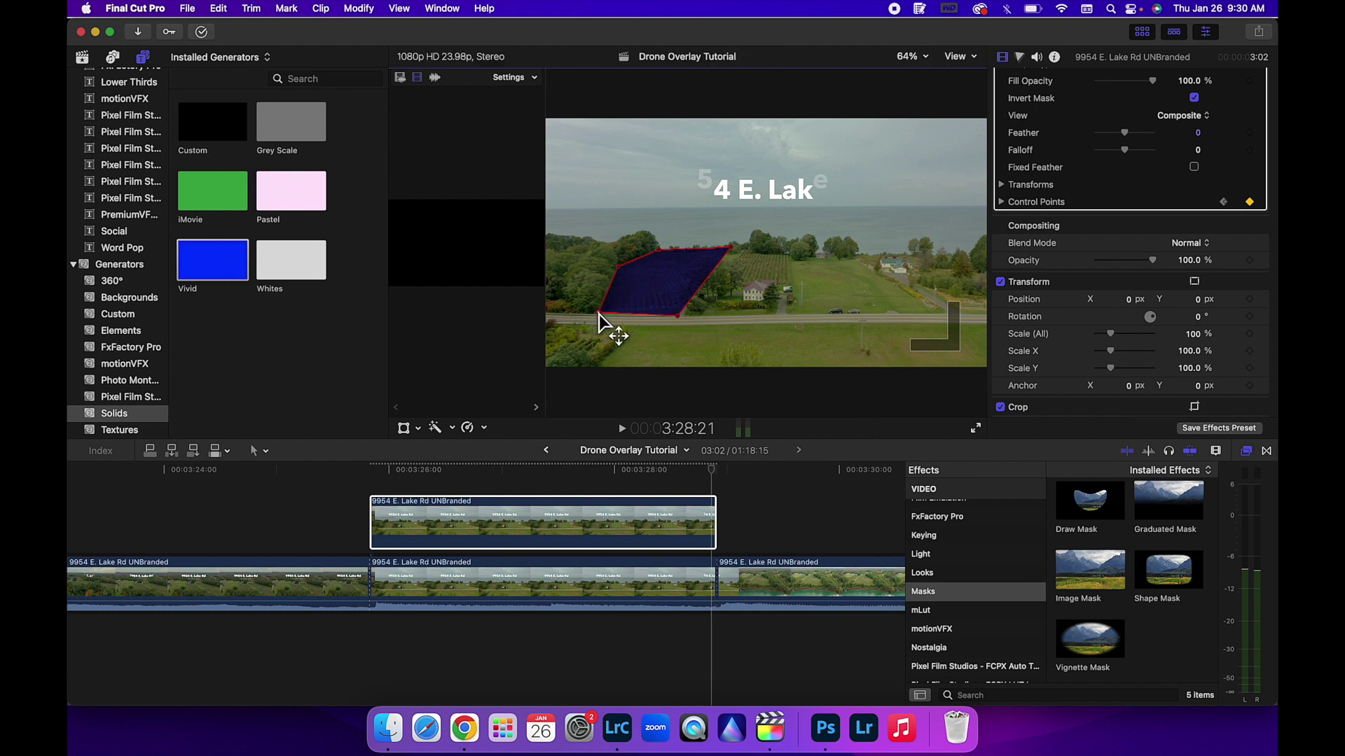
left_click_drag(598, 314, 681, 314)
left_click(393, 499)
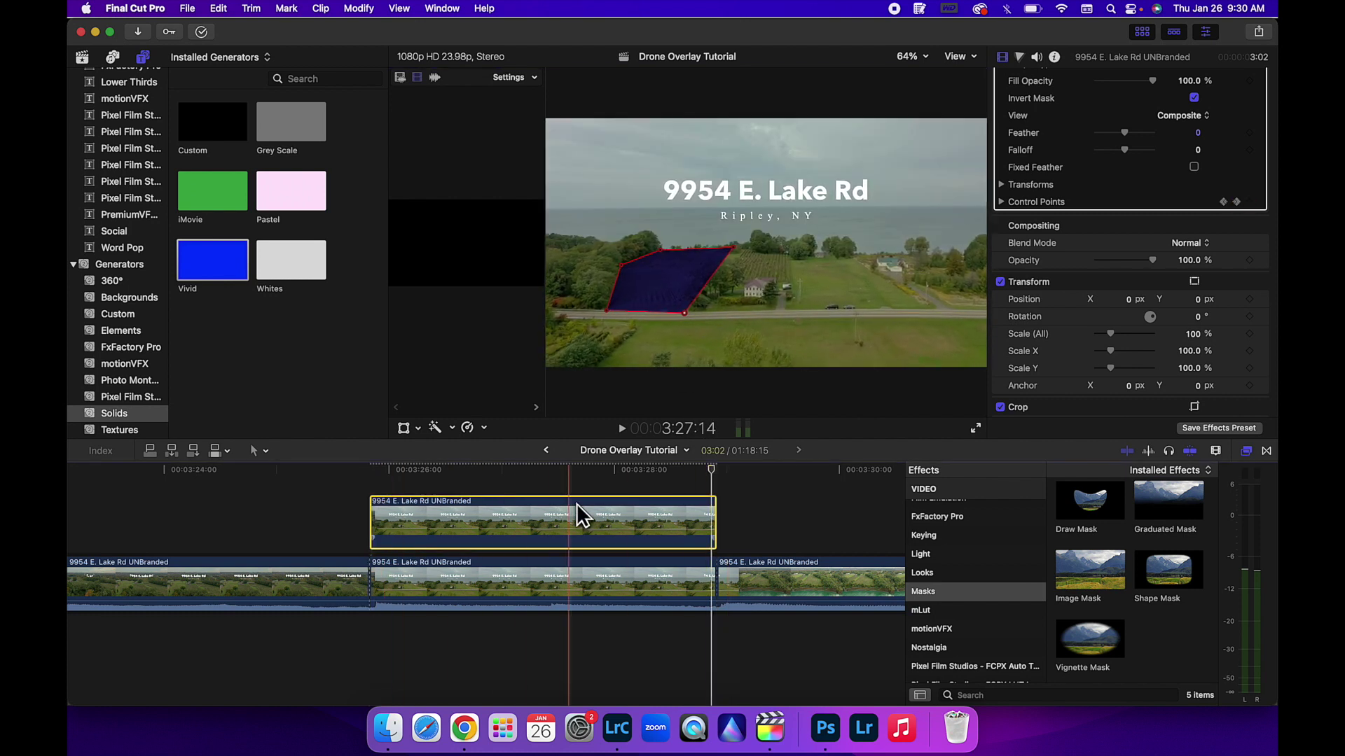
left_click(349, 465)
key("space")
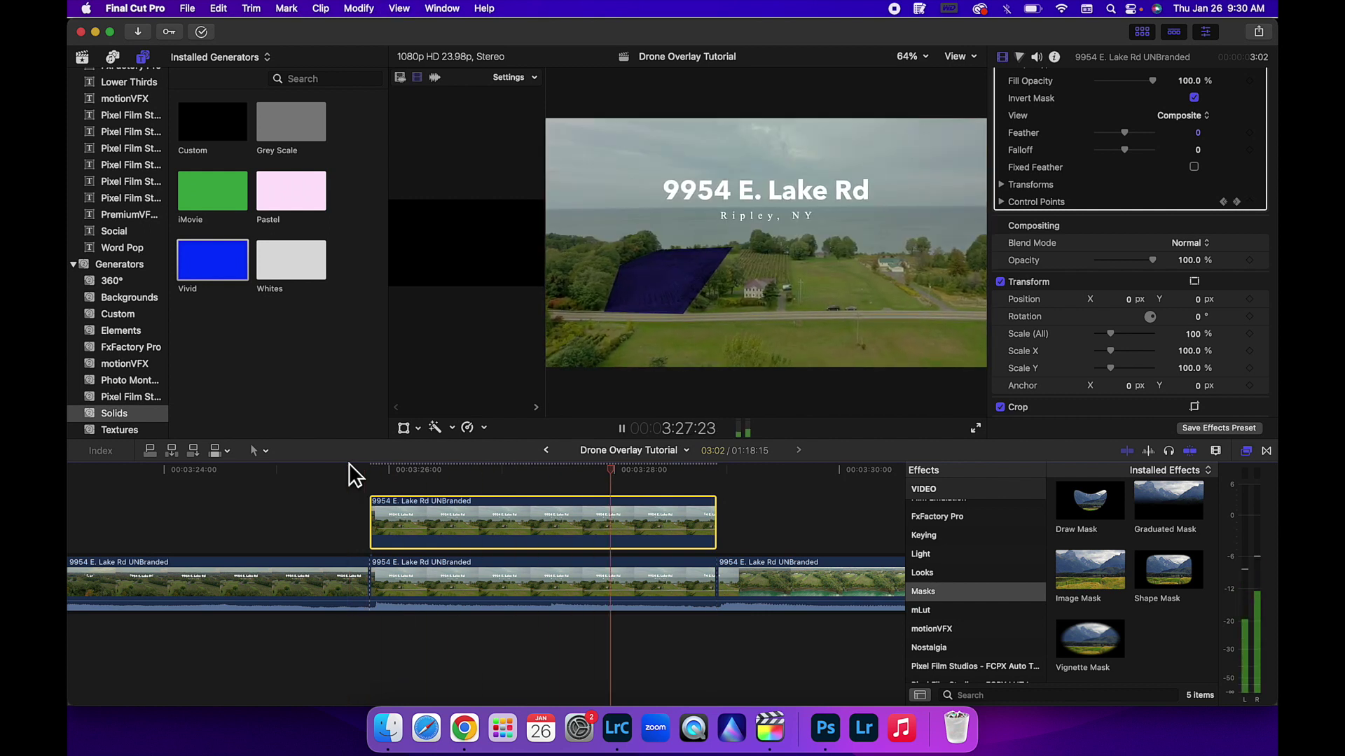
left_click(391, 465)
left_click(370, 468)
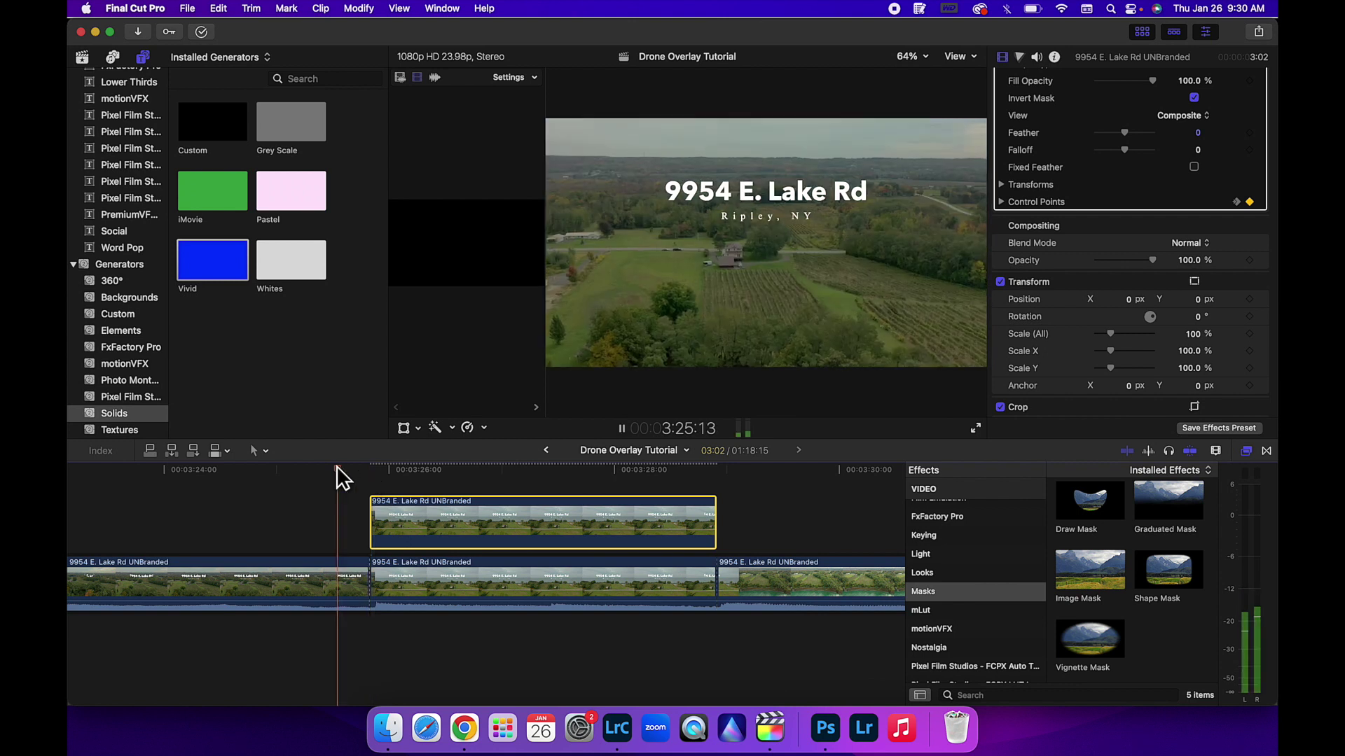
key("space")
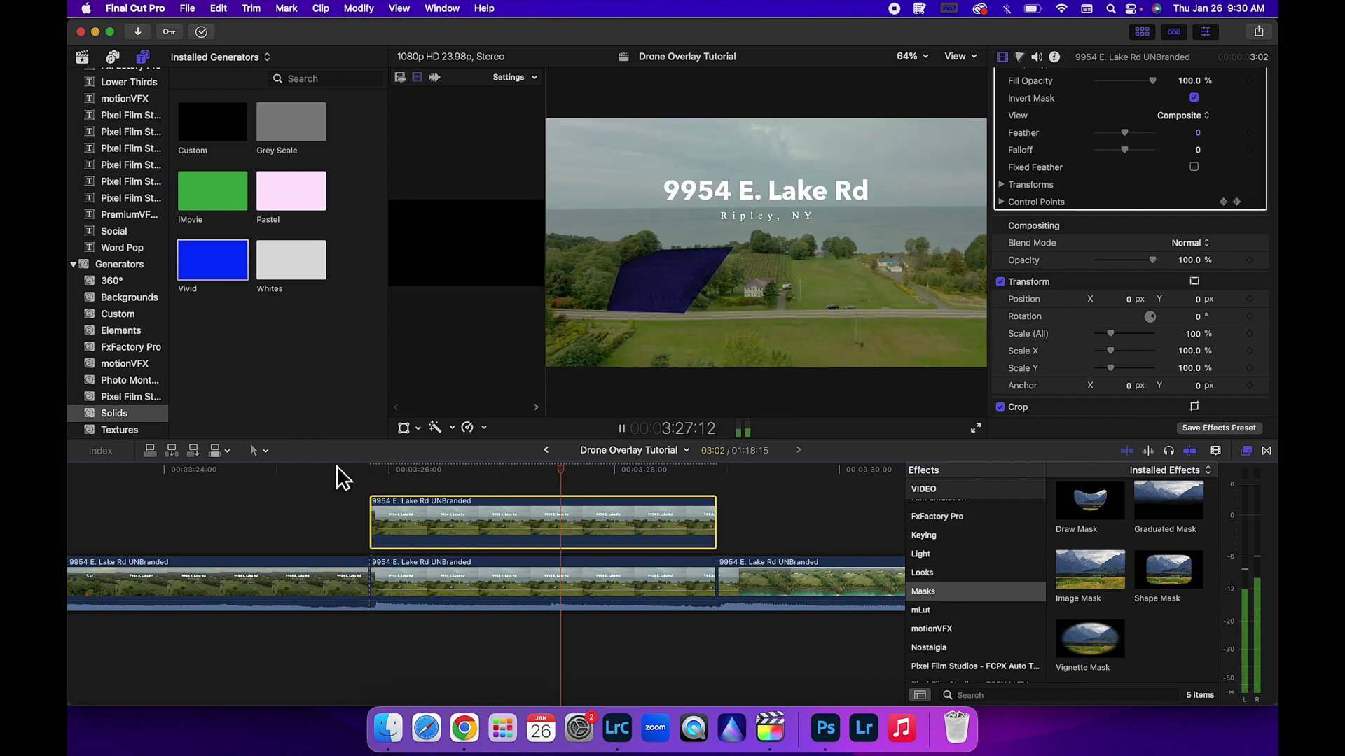
key("space")
Step: Keyframe mask Fill Opacity at 0% at 3:25:20, rising to 91.84% at 3:25:23
left_click(369, 465)
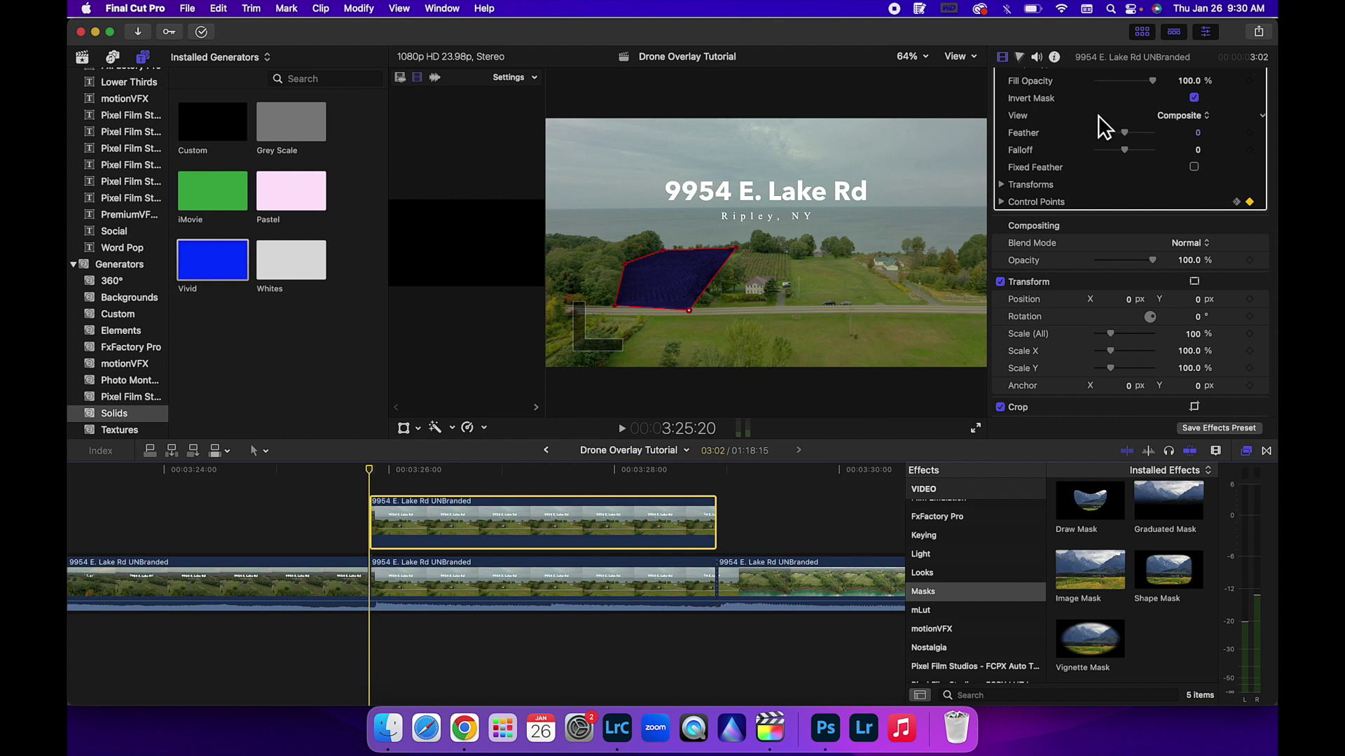
scroll(1054, 105, "up", 3)
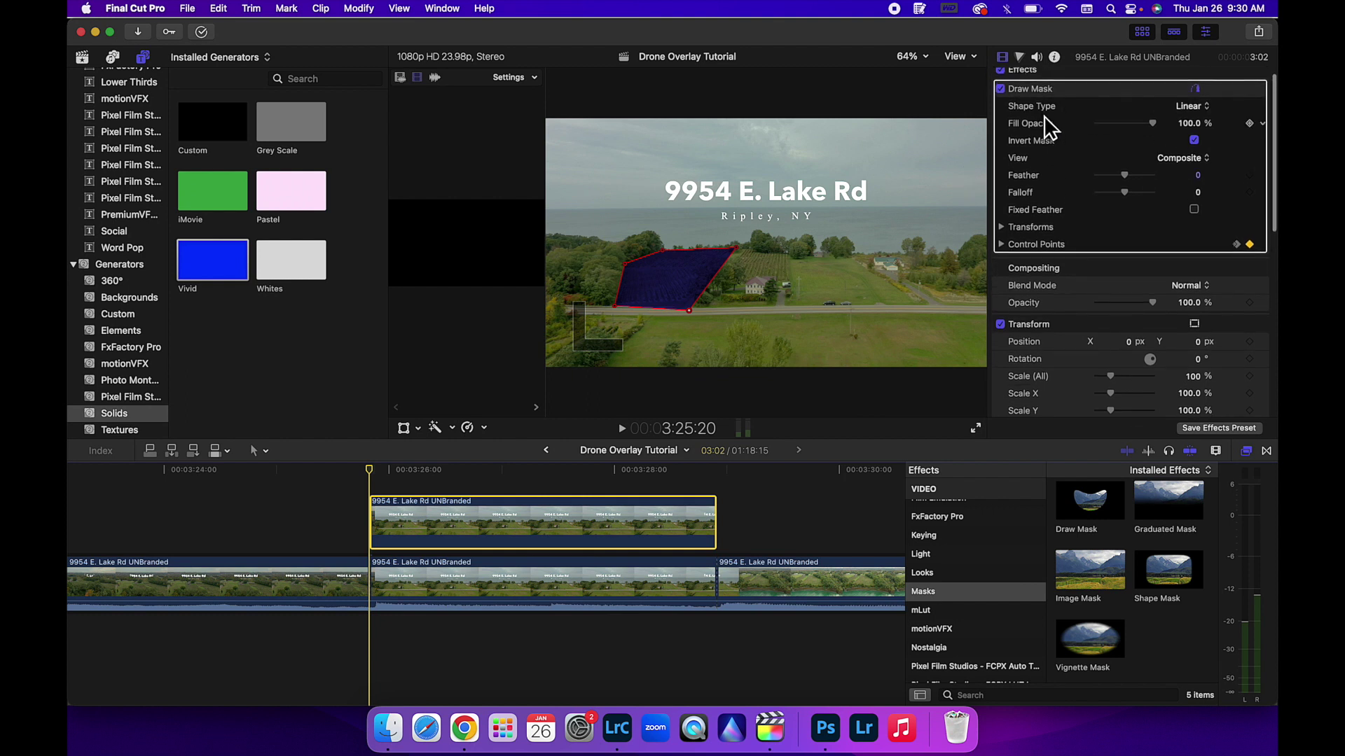
left_click(1251, 124)
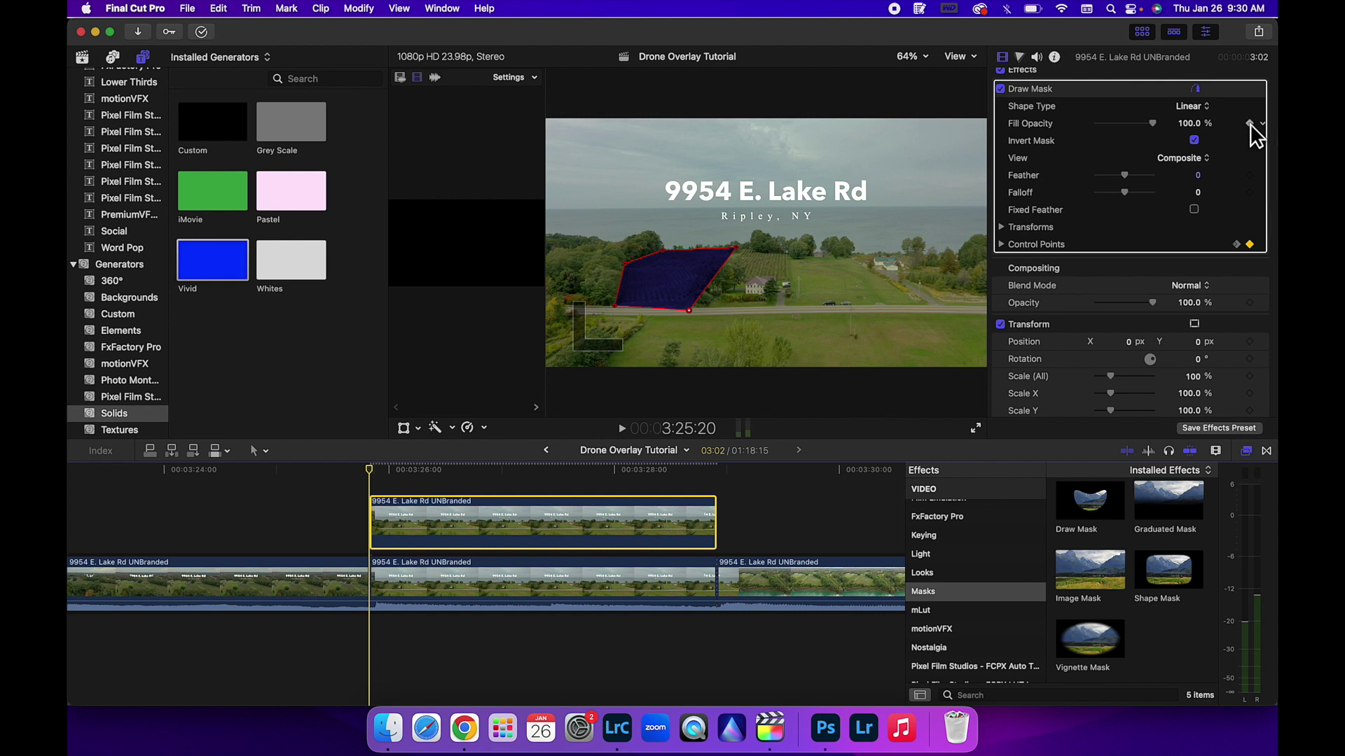
left_click_drag(1153, 122, 1077, 126)
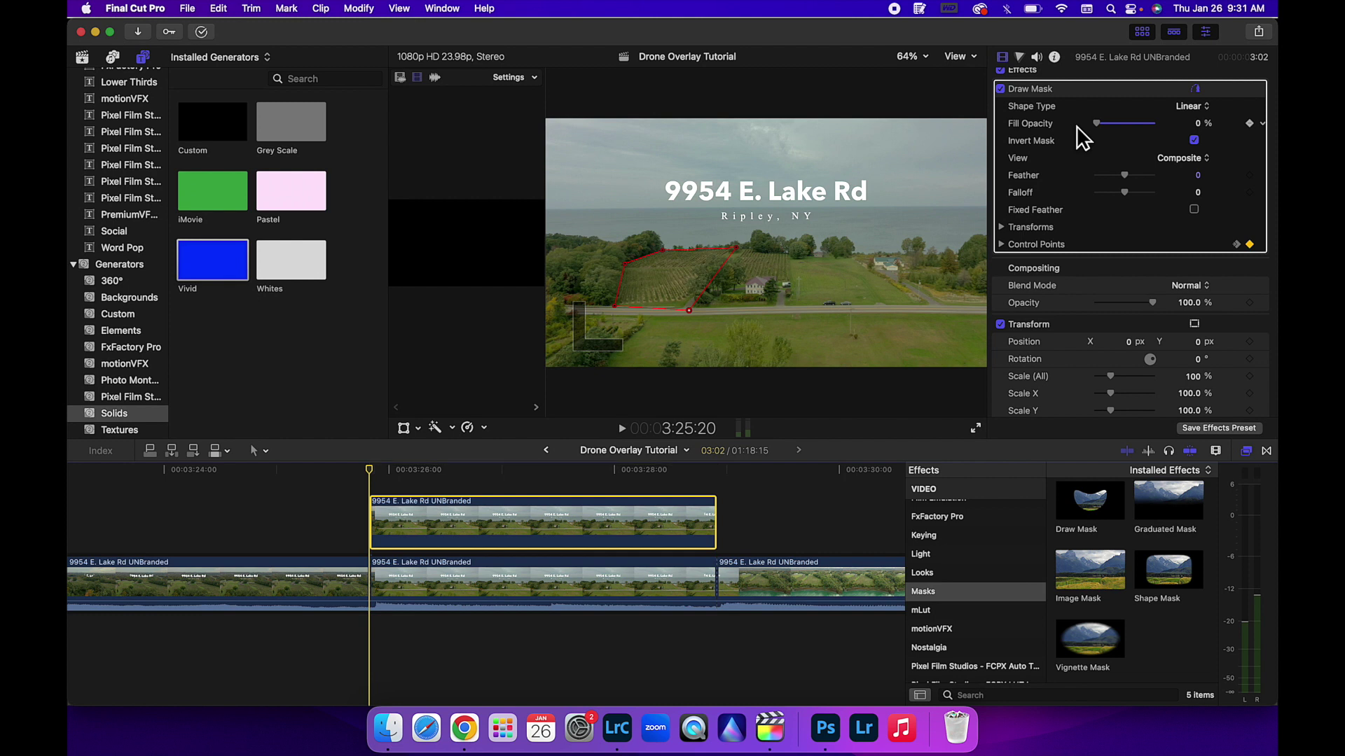
key("Right")
key("Right")
key("Right")
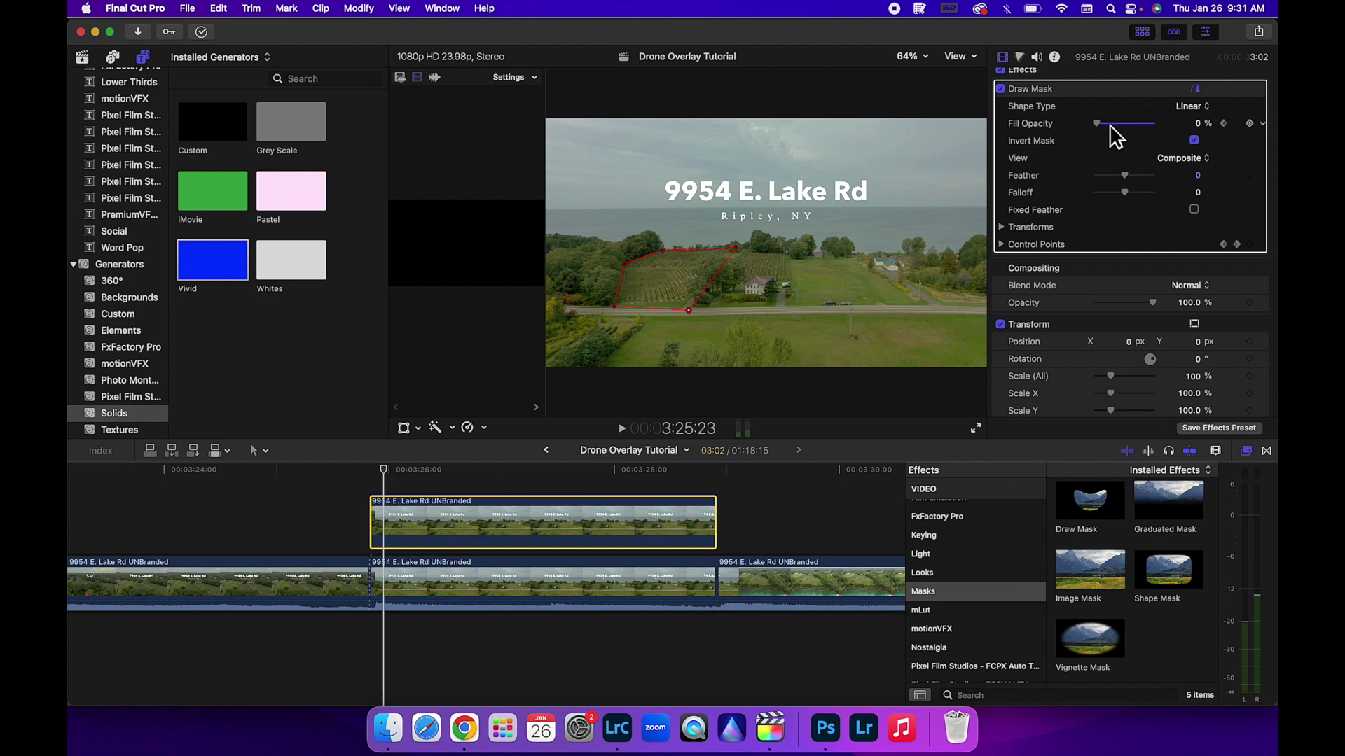
left_click_drag(1095, 122, 1146, 122)
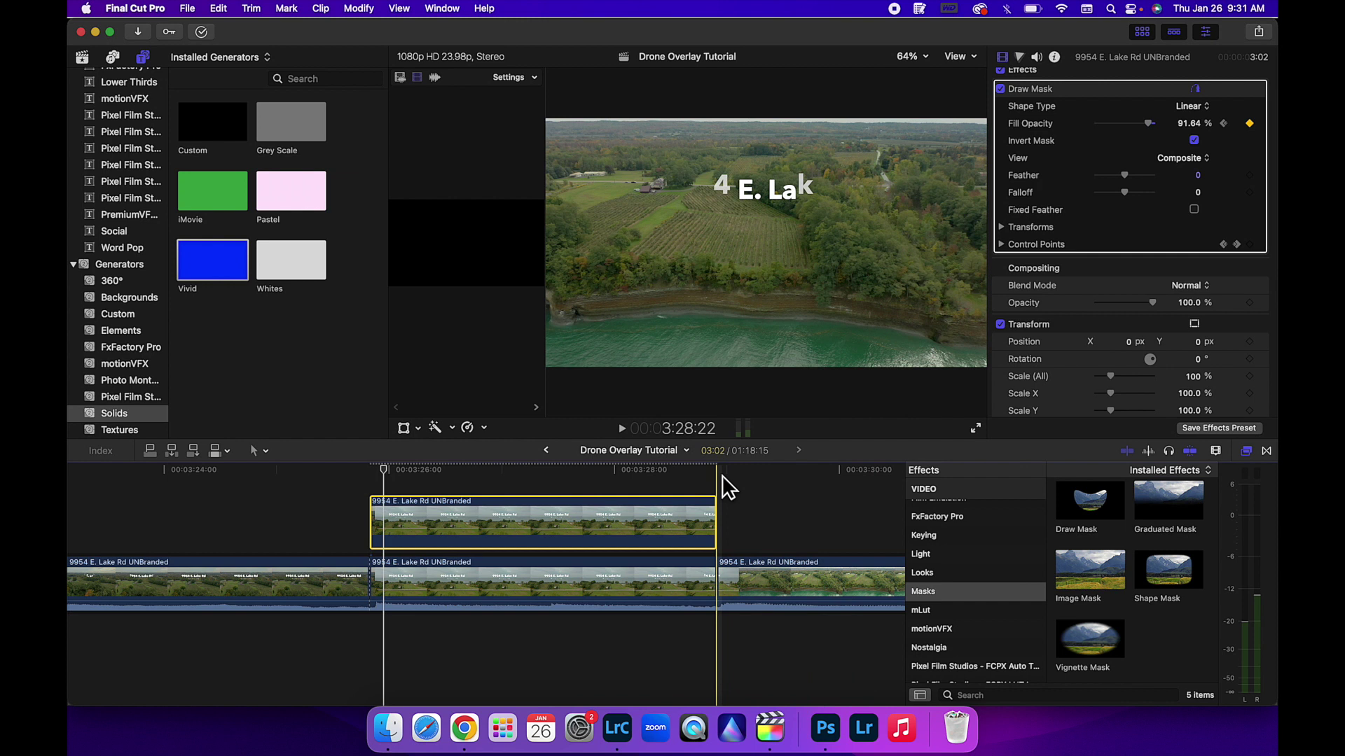
Step: Keyframe mask Fill Opacity down to 0% on the overlay's last frame, 3:28:21
left_click(715, 464)
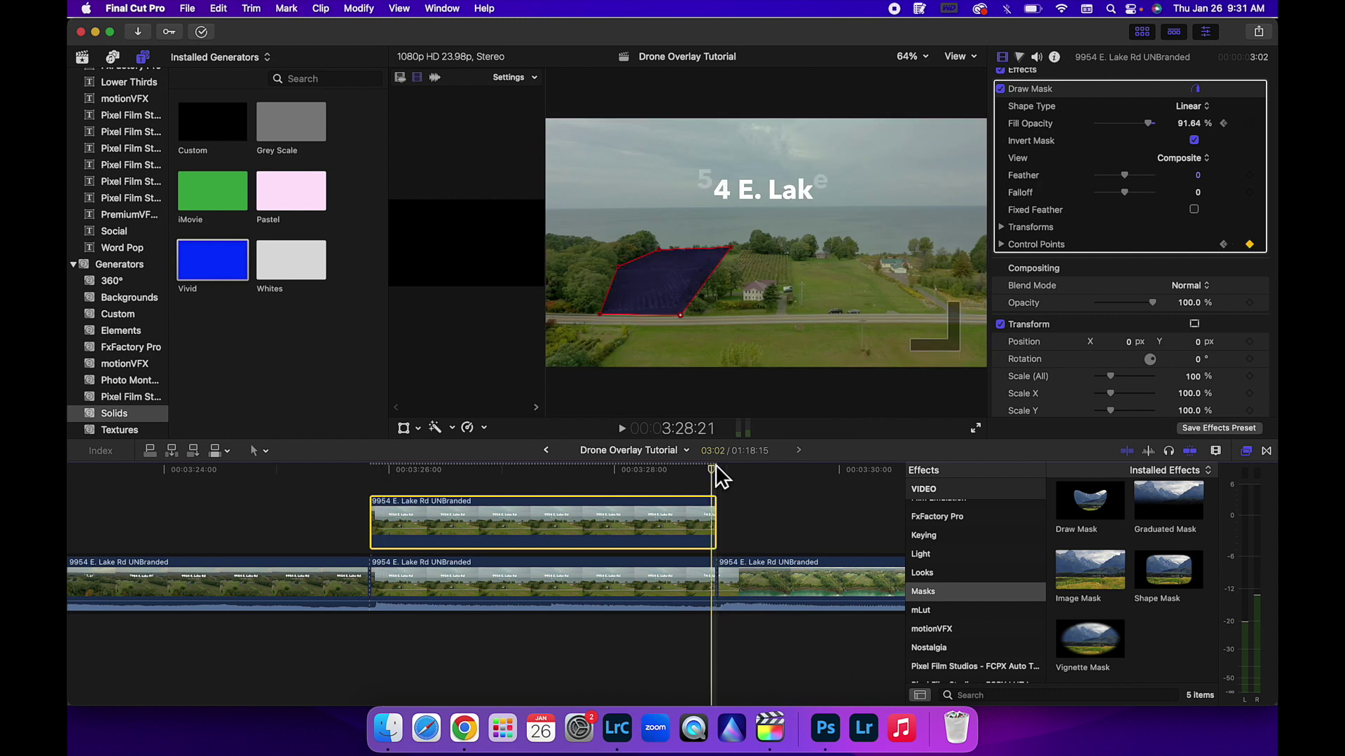
key("Left")
key("Left")
key("Left")
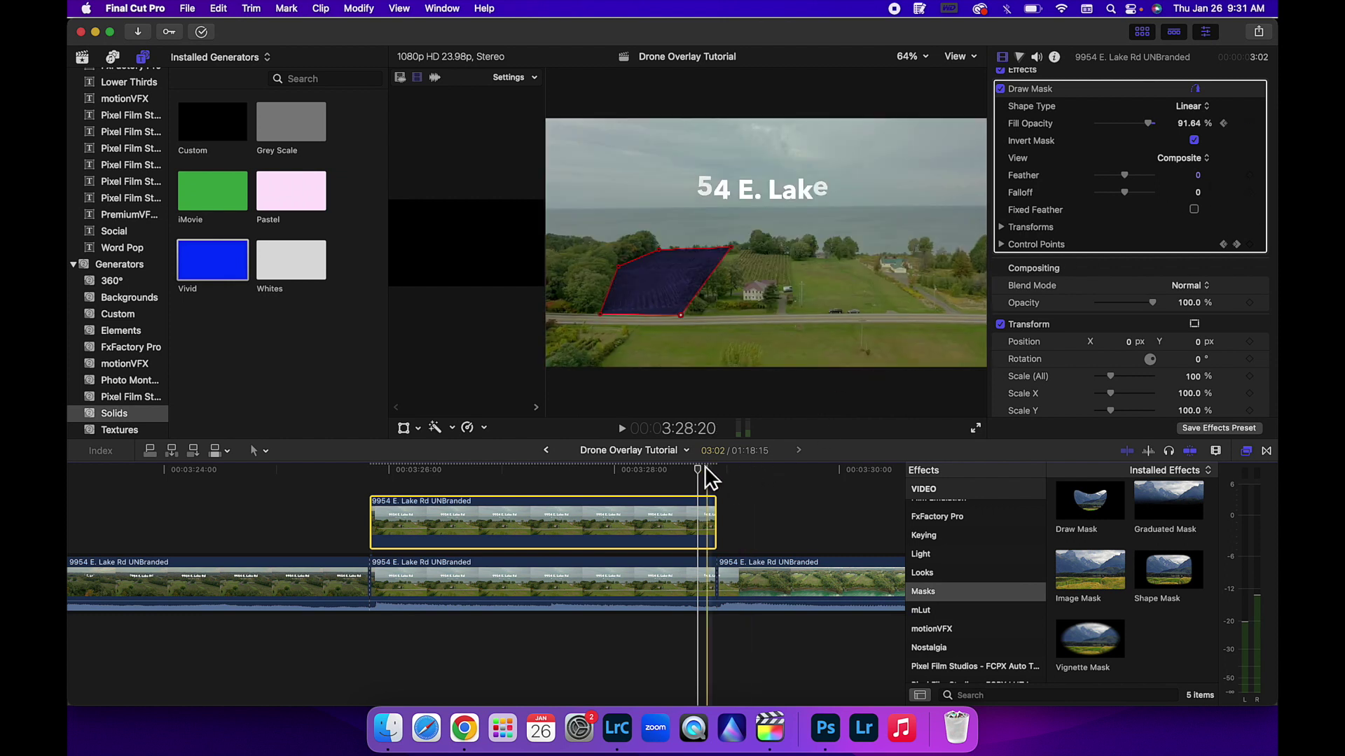
left_click(705, 467)
key("Right")
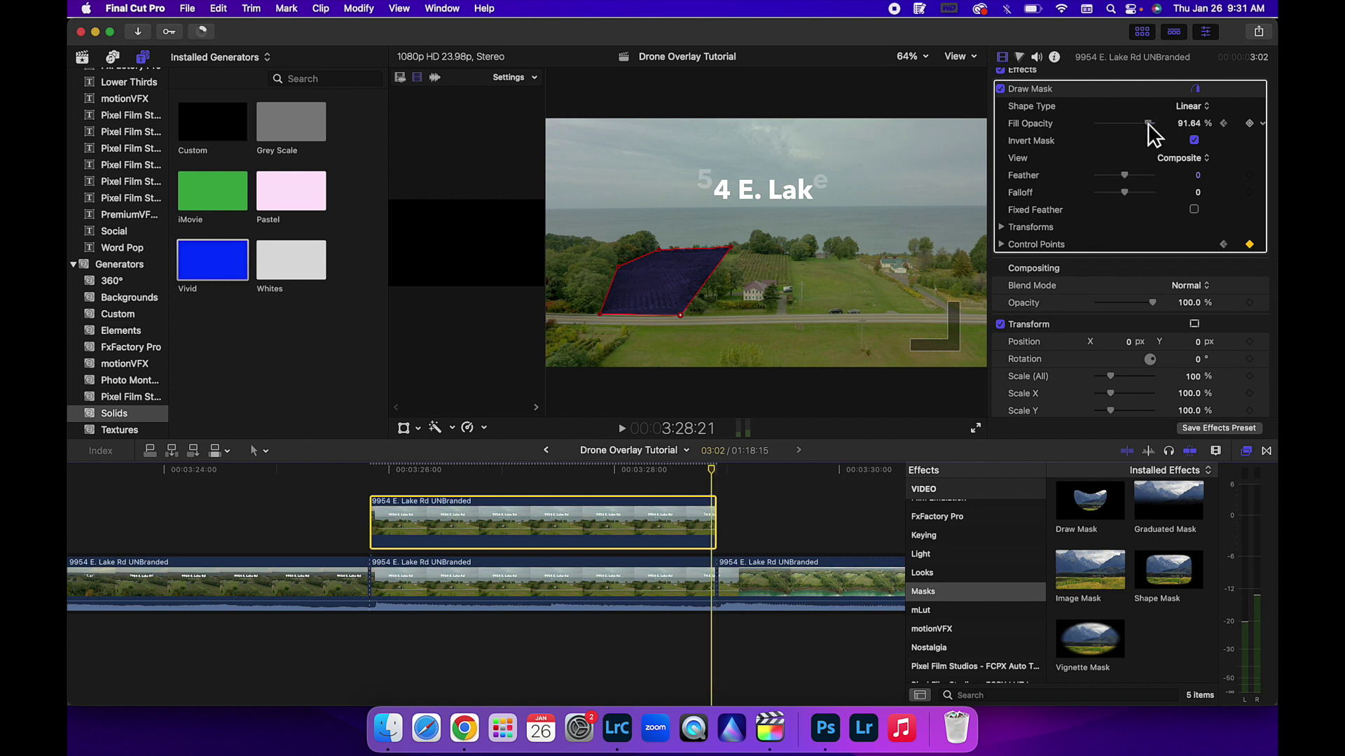
left_click_drag(1147, 124, 1082, 125)
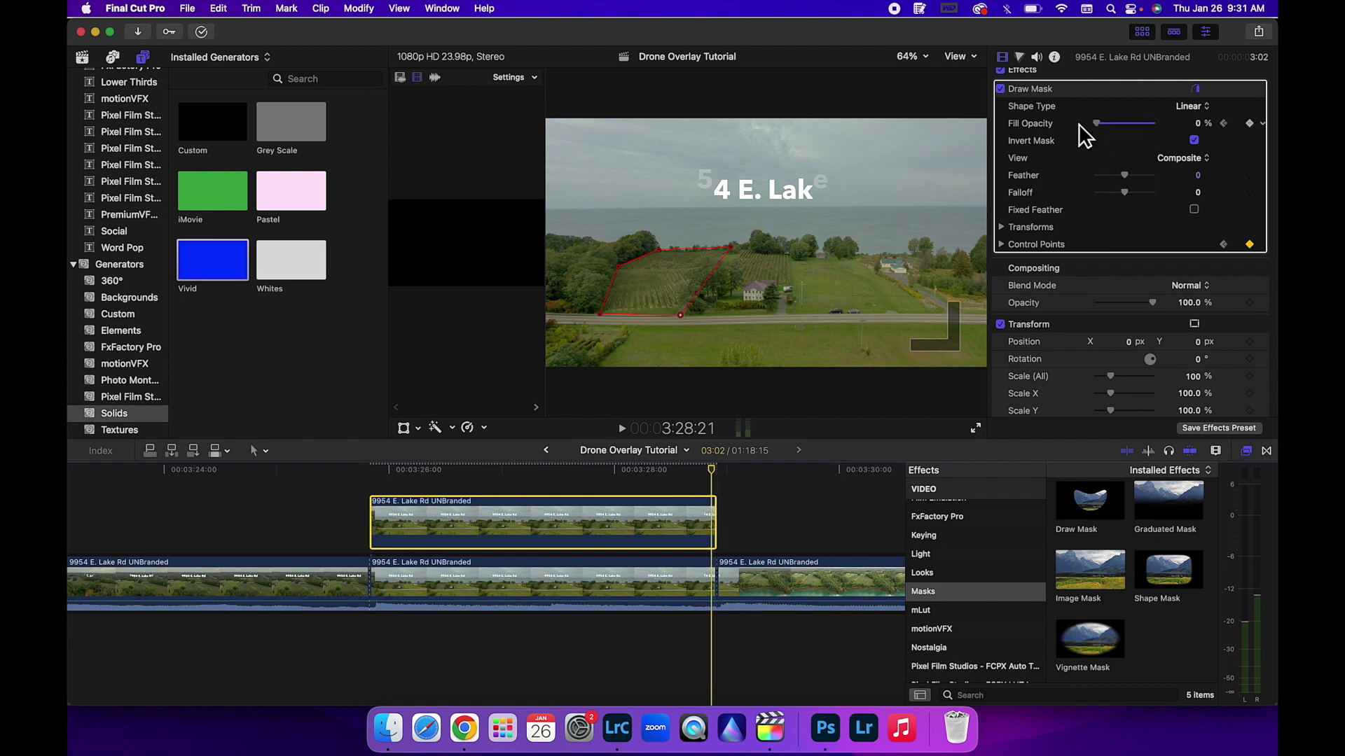
Step: Play from just before the overlay to preview the fade-in and fade-out
left_click(351, 468)
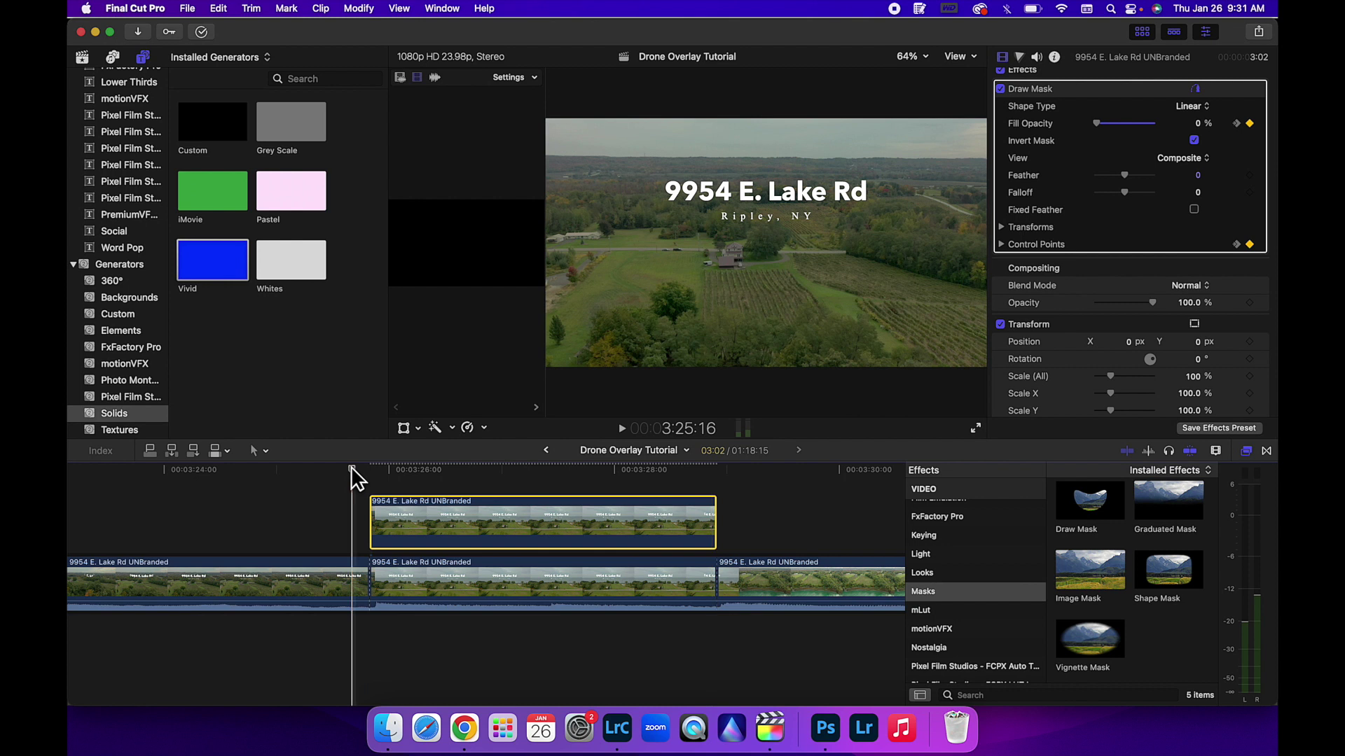
key("space")
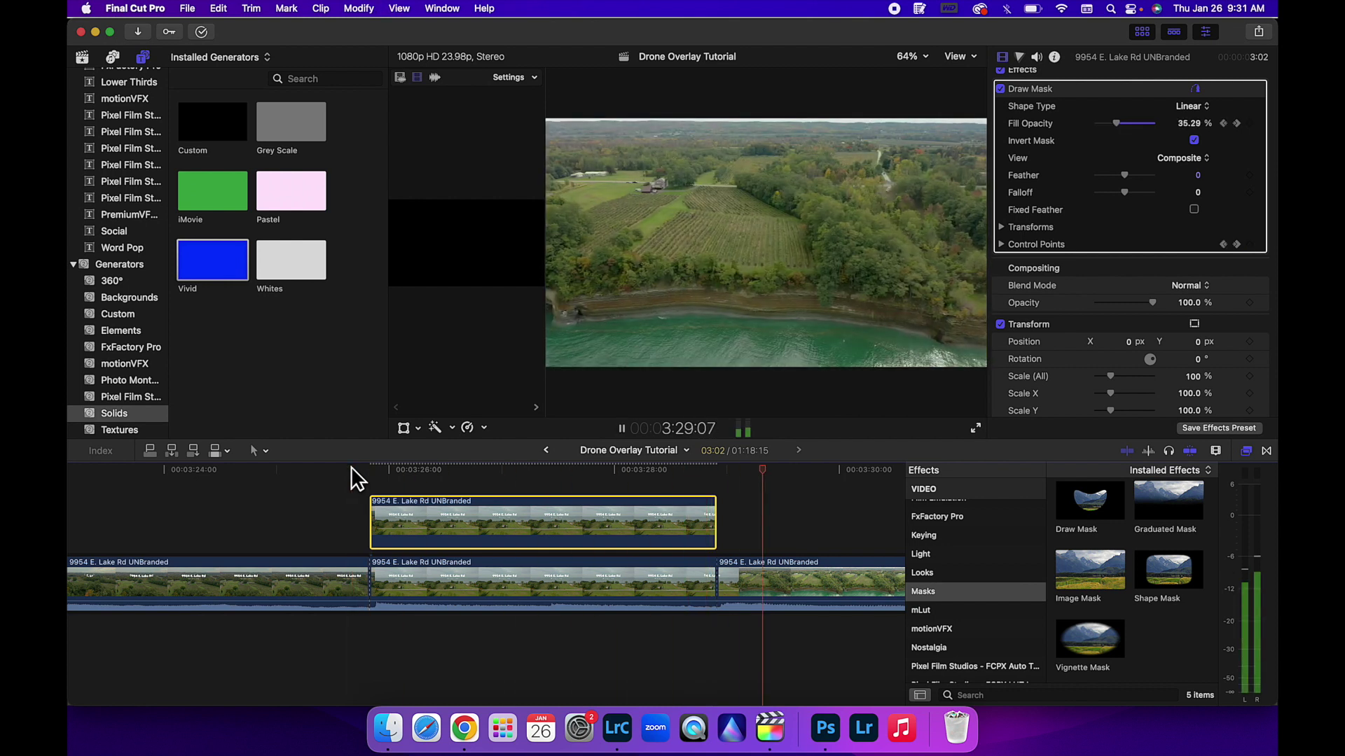
key("space")
Step: Replay the fade-in frames, then select the underlying drone clip and the overlay clip
scroll(316, 476, "right", 5)
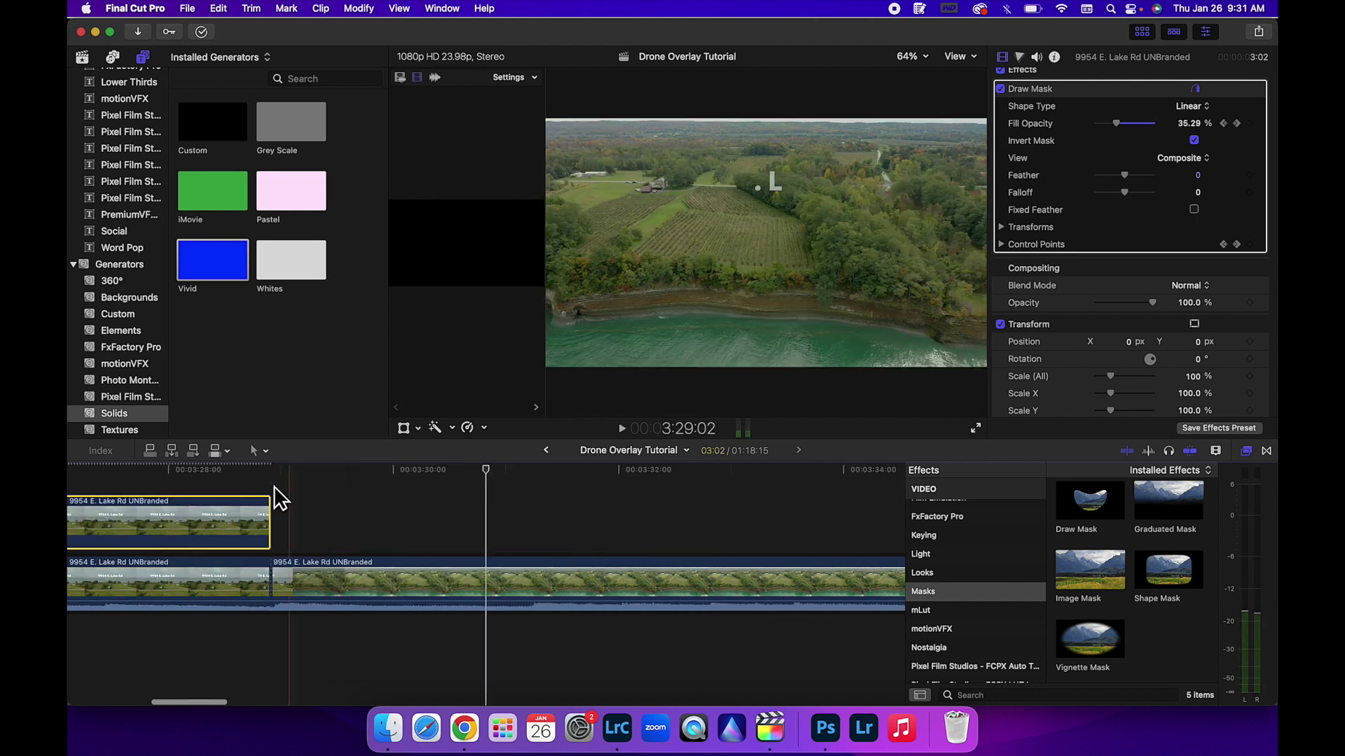
scroll(178, 503, "left", 1)
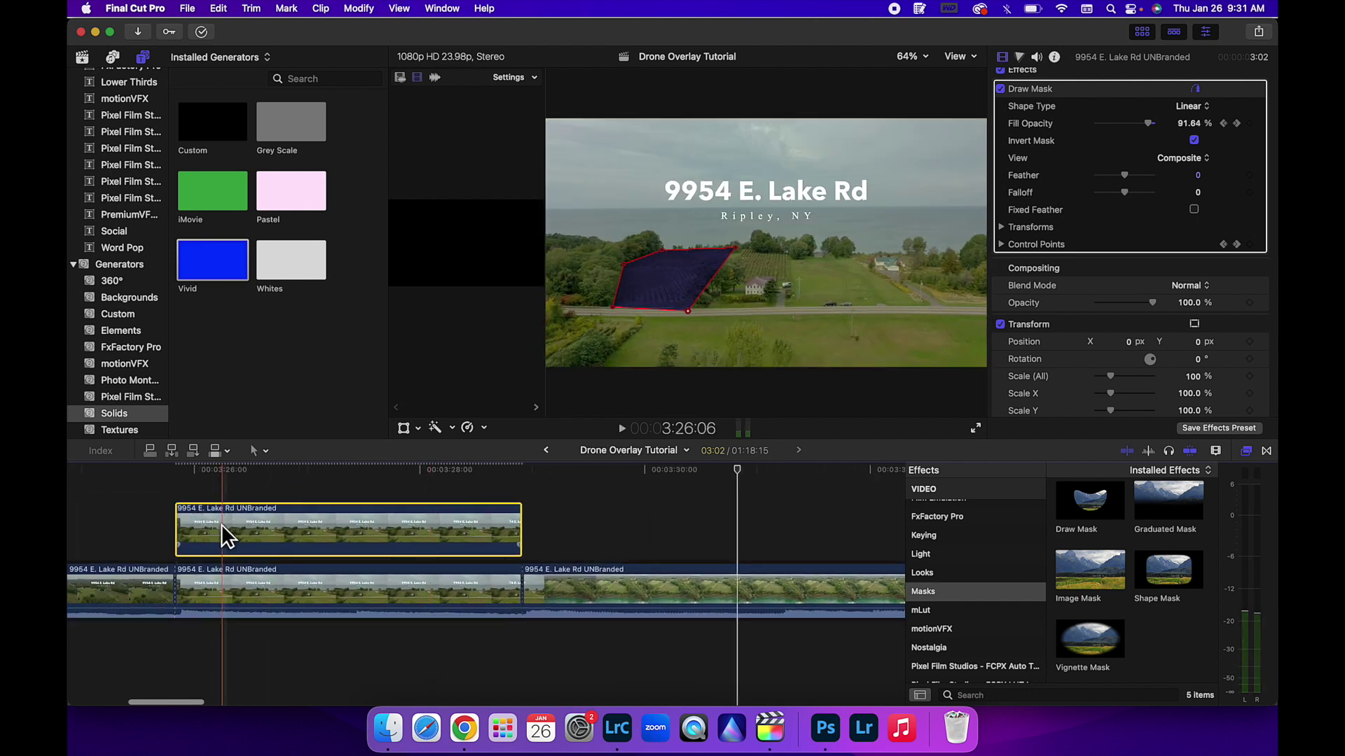
scroll(239, 522, "left", 1)
key("space")
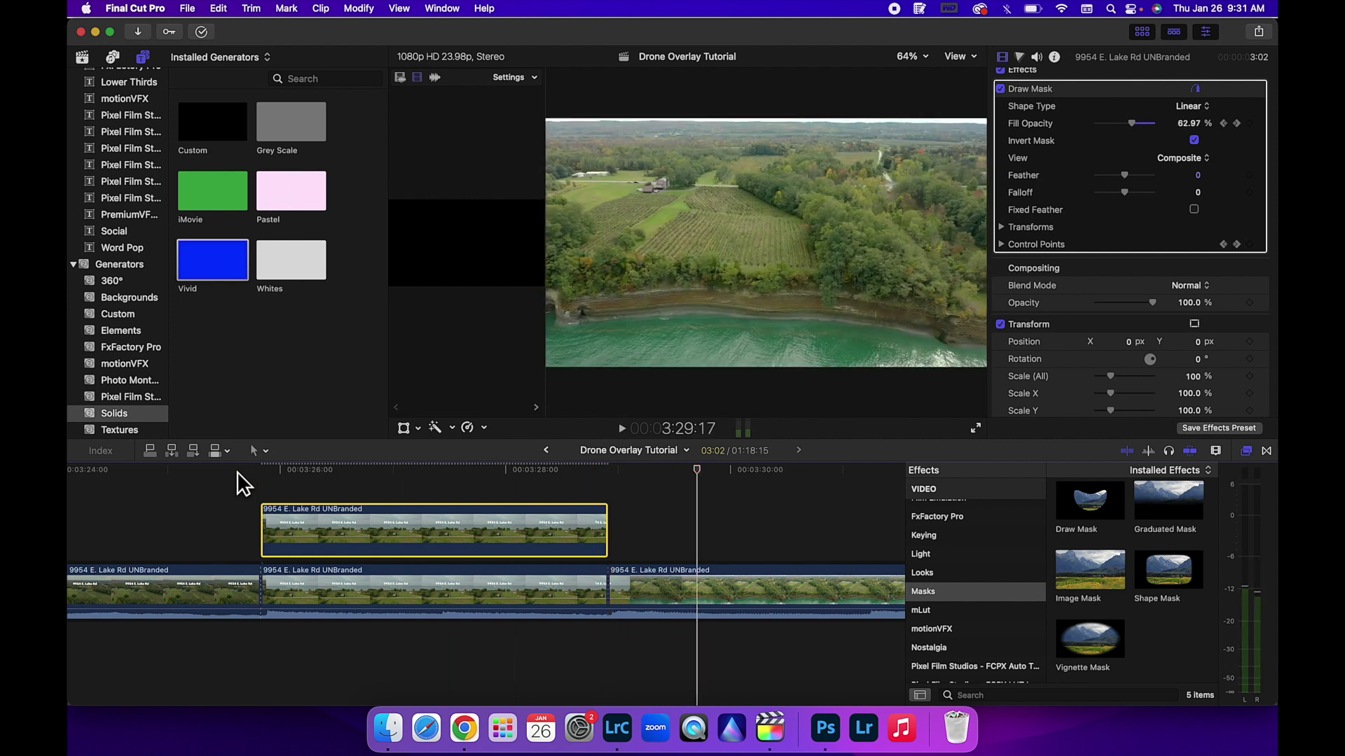
key("space")
left_click(268, 474)
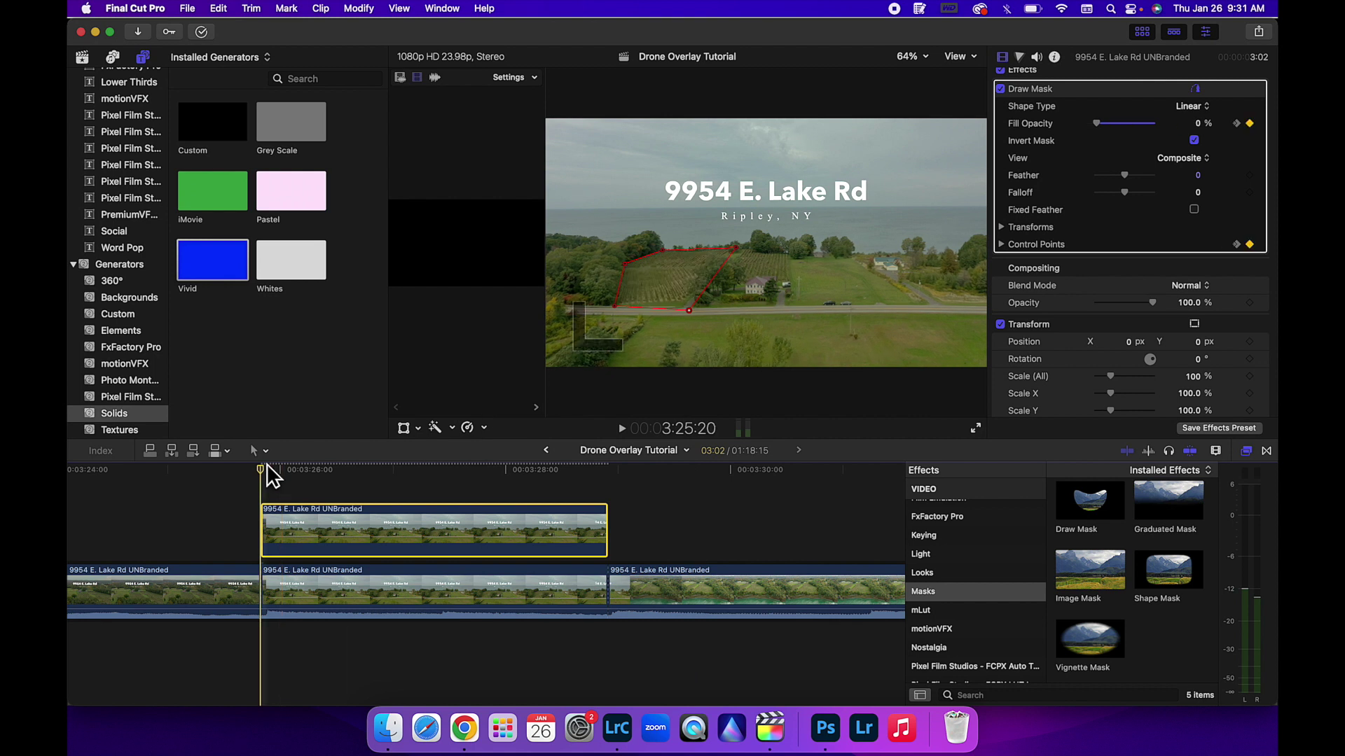
left_click(272, 464)
key("Right")
key("Right")
key("Right")
key("Right")
key("Right")
key("Right")
key("Right")
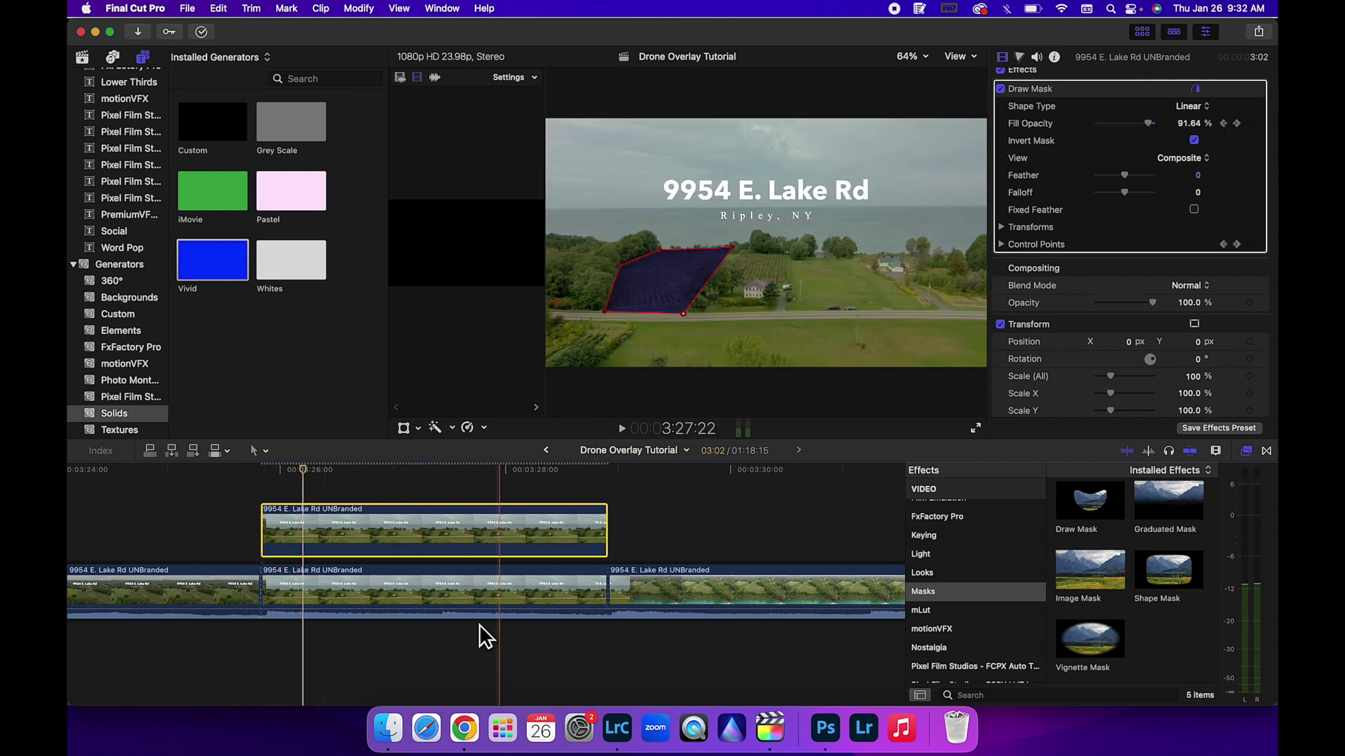
left_click(428, 585)
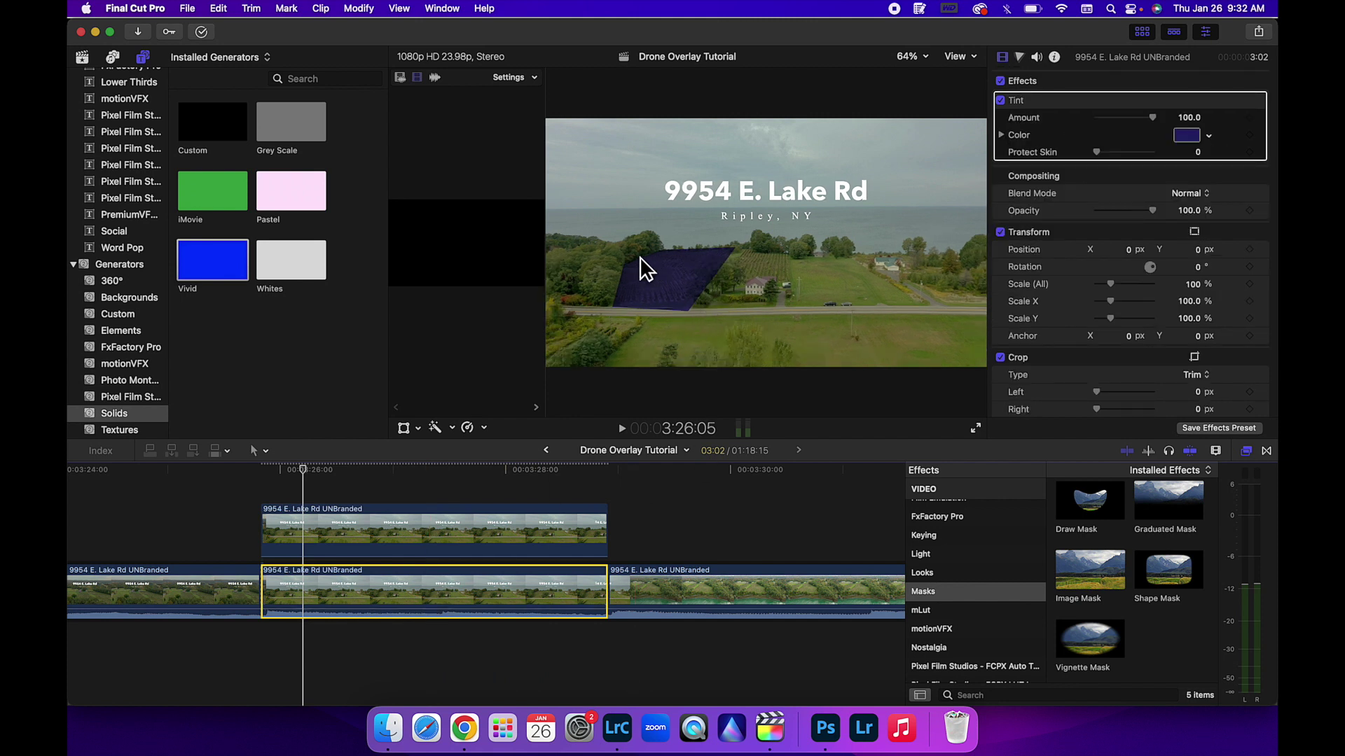
left_click(335, 520)
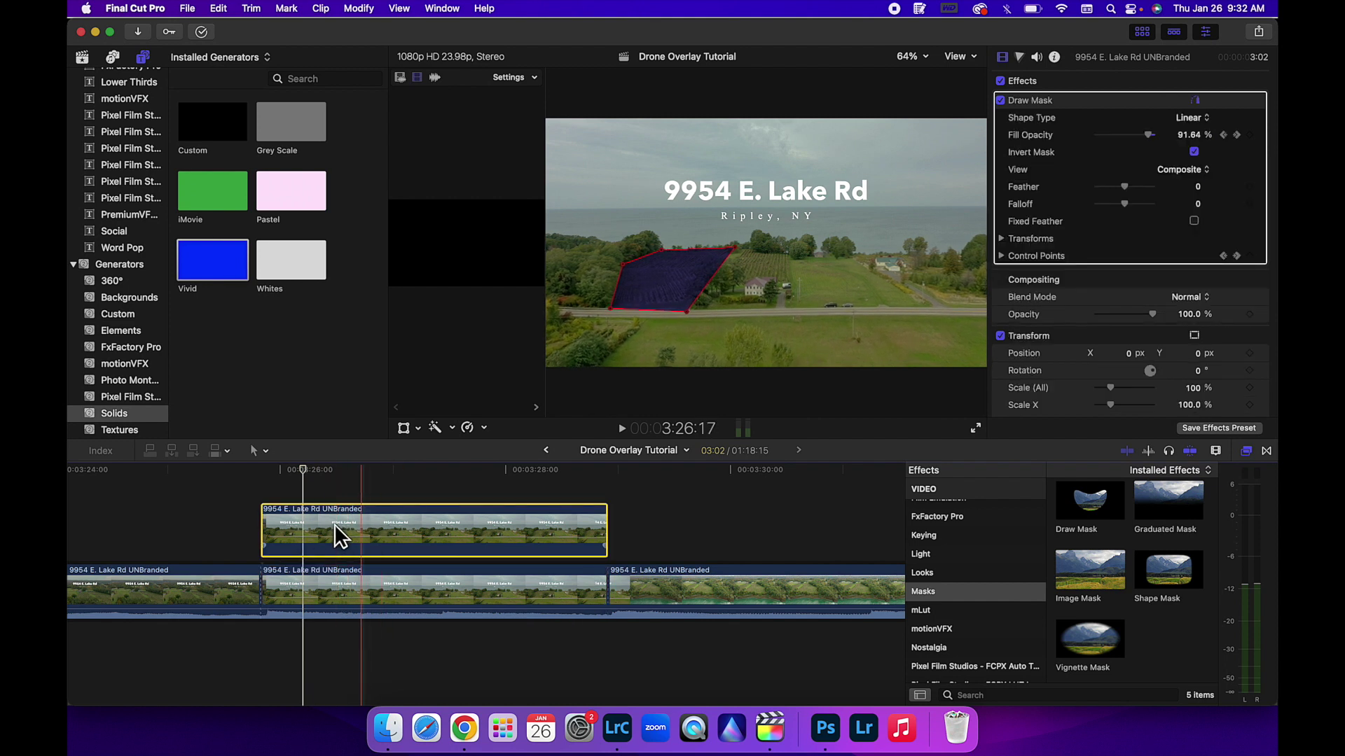
Step: Select the overlay clip, apply an initial Draw Mask feather, and preview the result
left_click(354, 464)
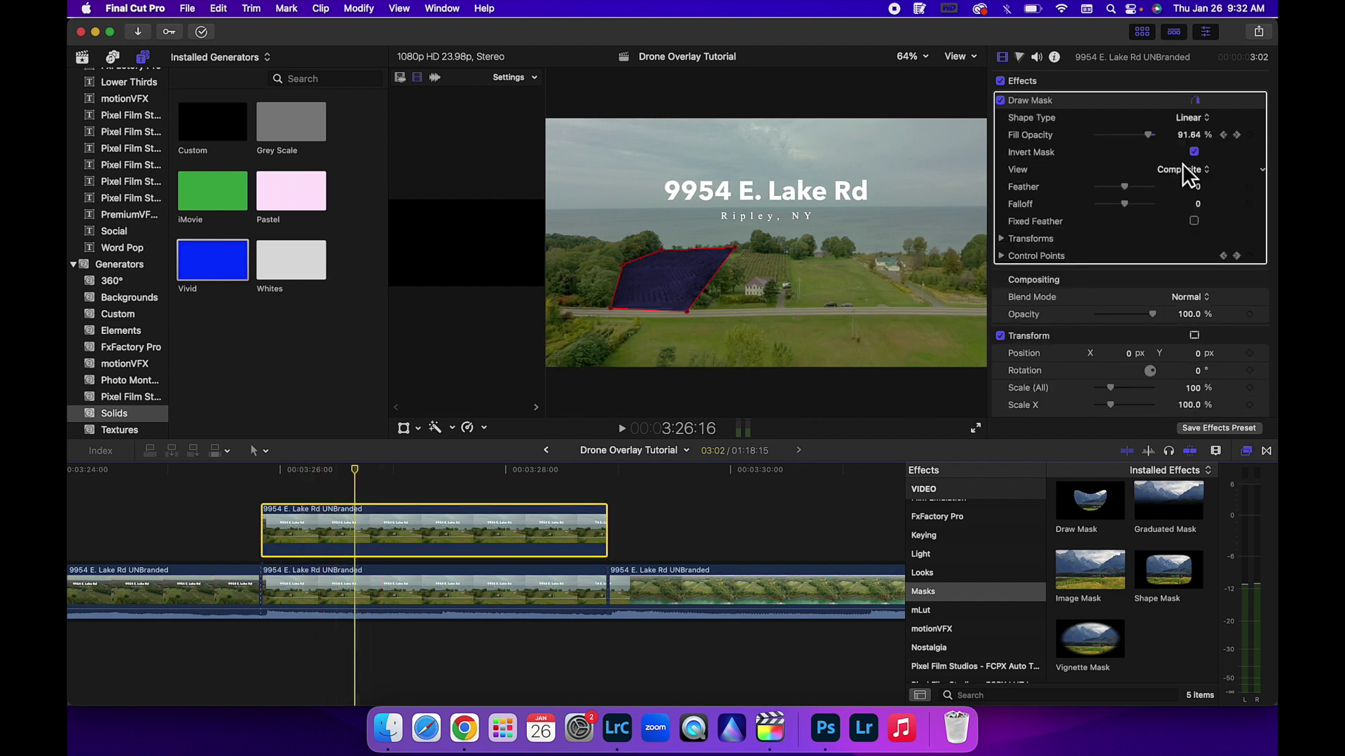
left_click(1077, 154)
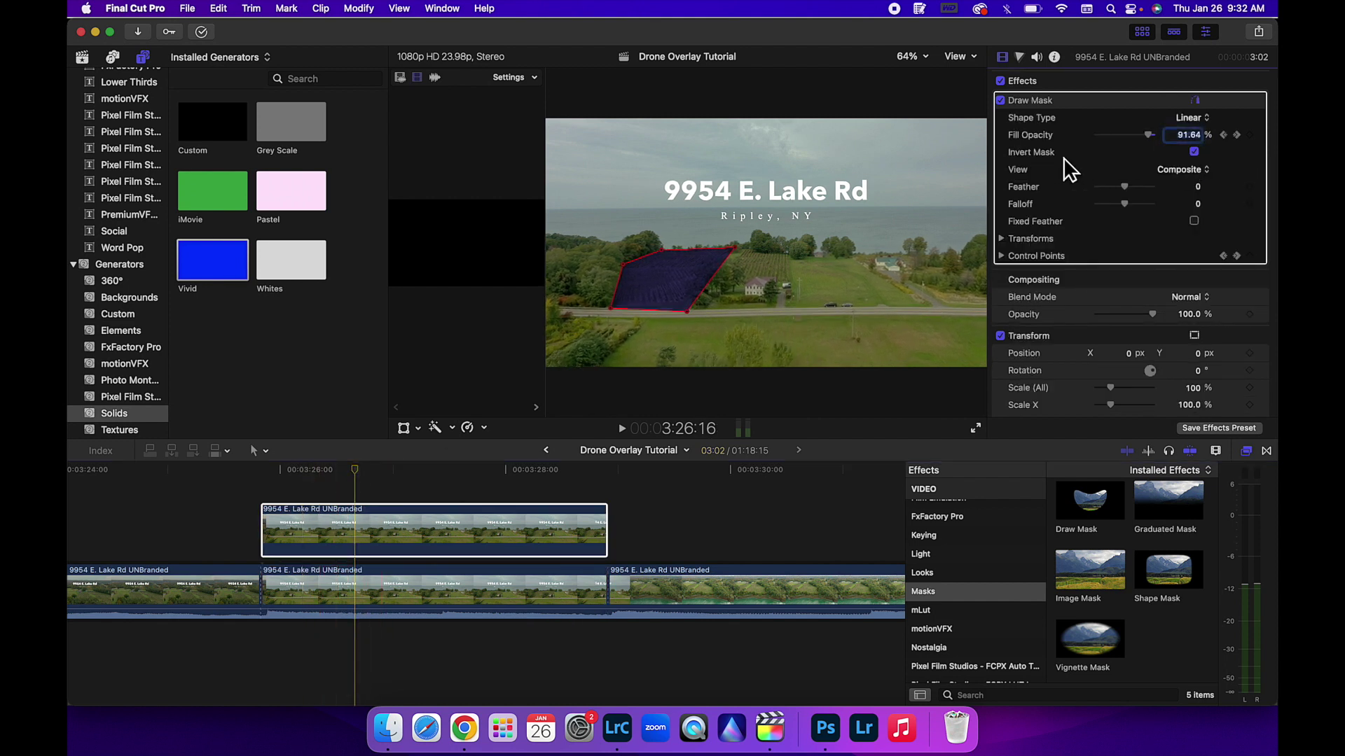
left_click(1124, 186)
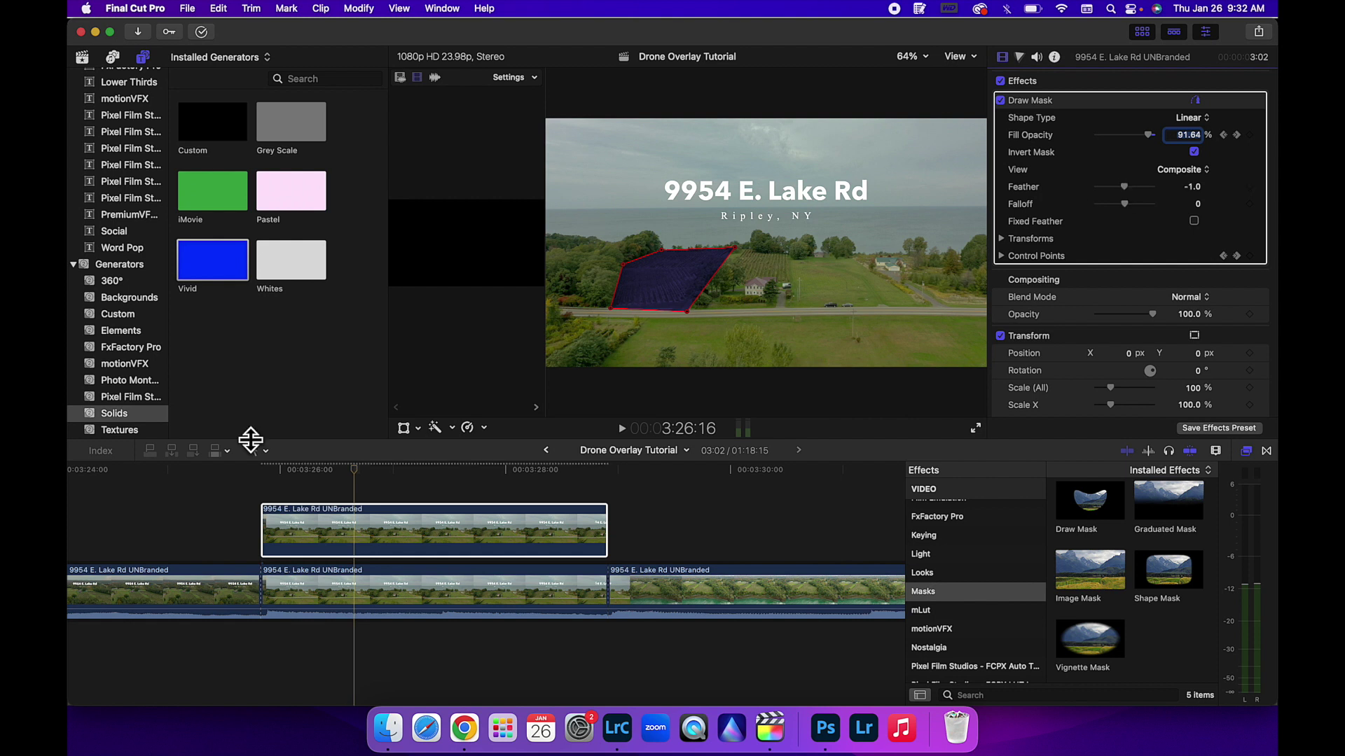
left_click(250, 470)
key("space")
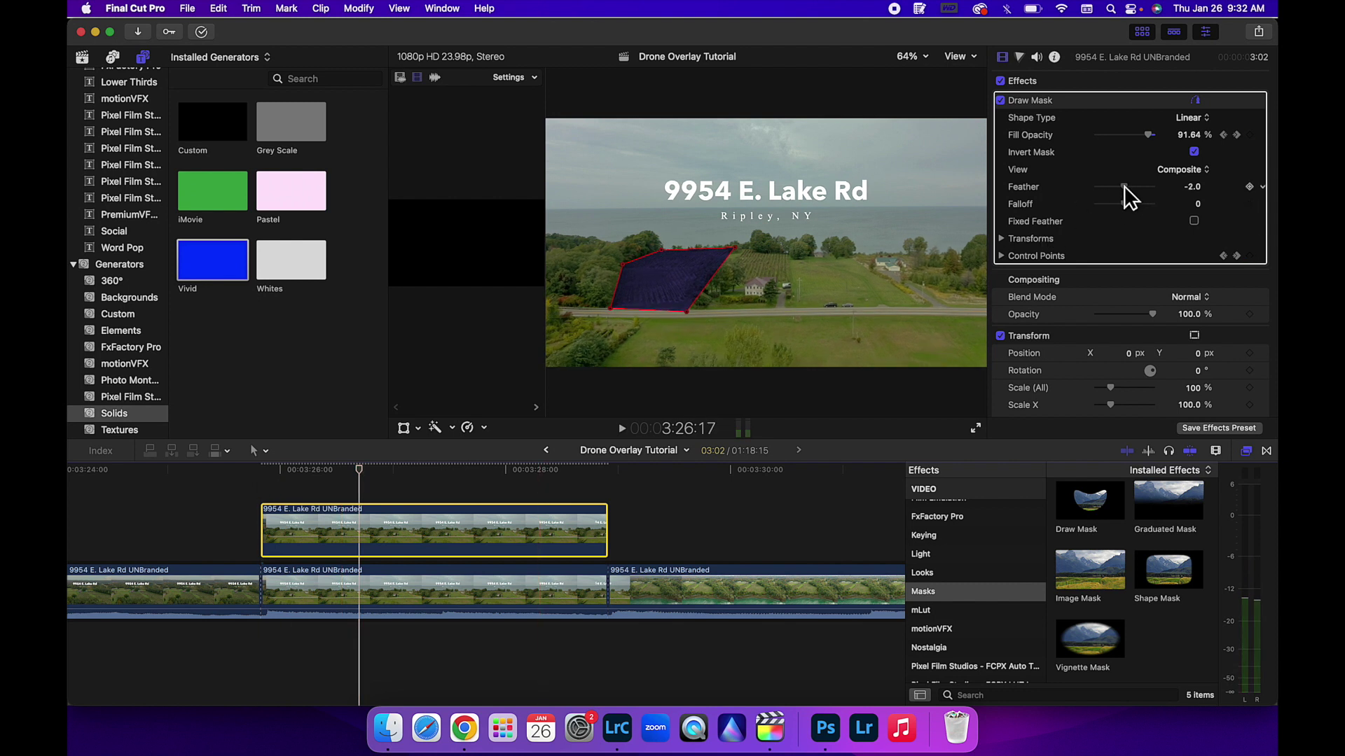
Step: Fine-tune the Draw Mask Feather to -11.0 and play back the softened parcel overlay
left_click(237, 465)
key("space")
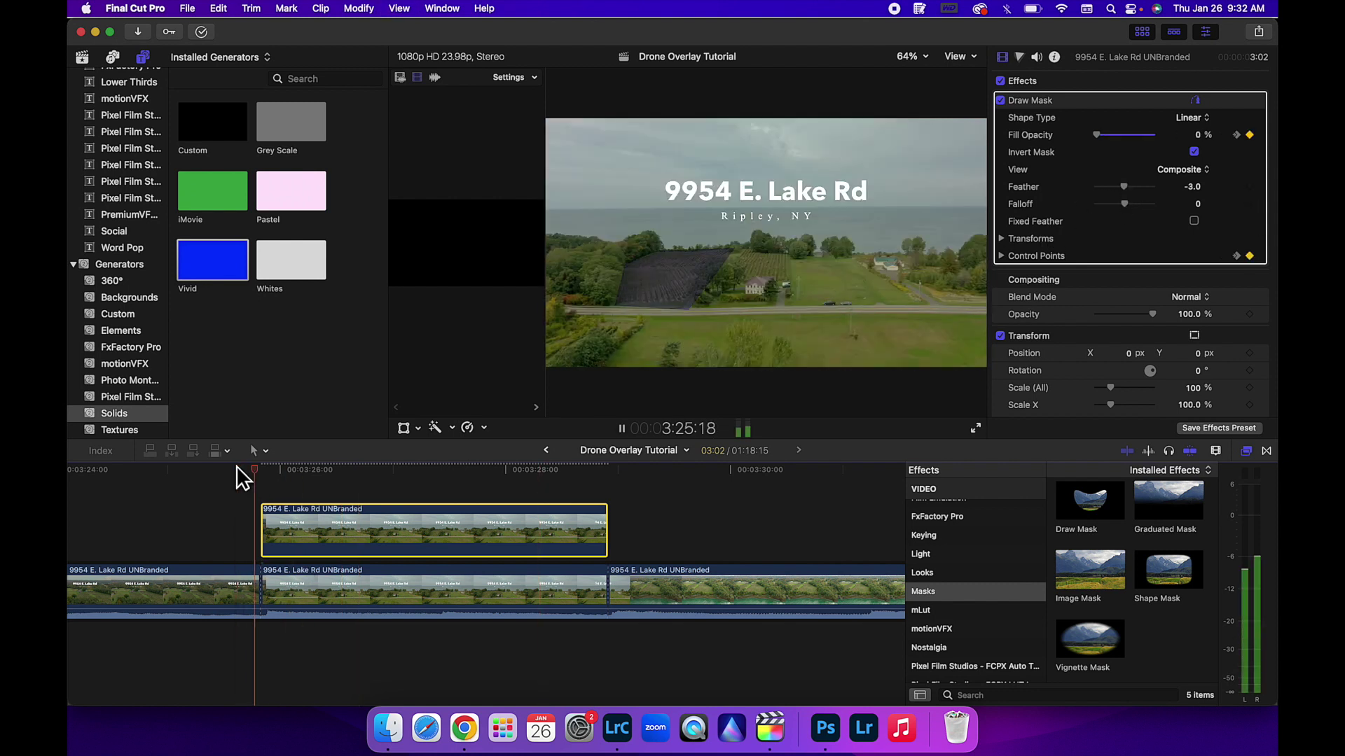
key("space")
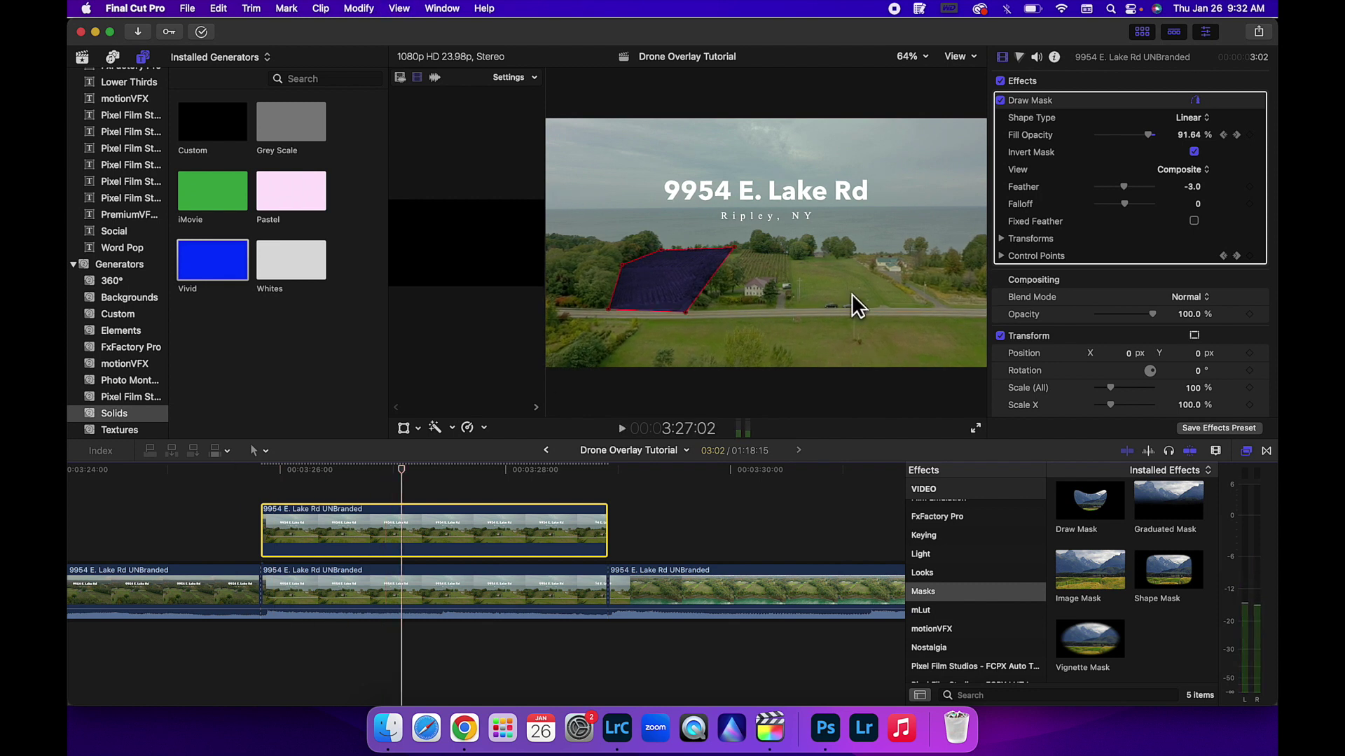
left_click(1109, 186)
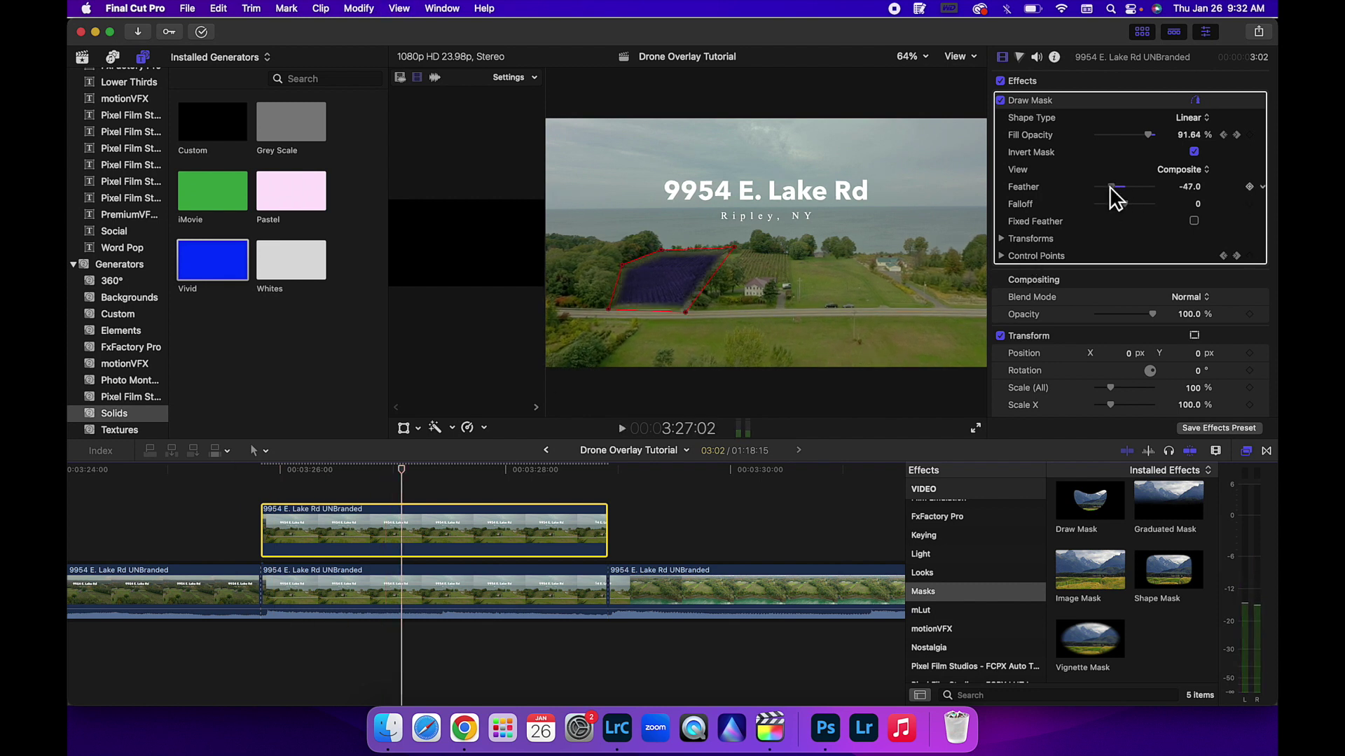
left_click_drag(1110, 186, 1111, 187)
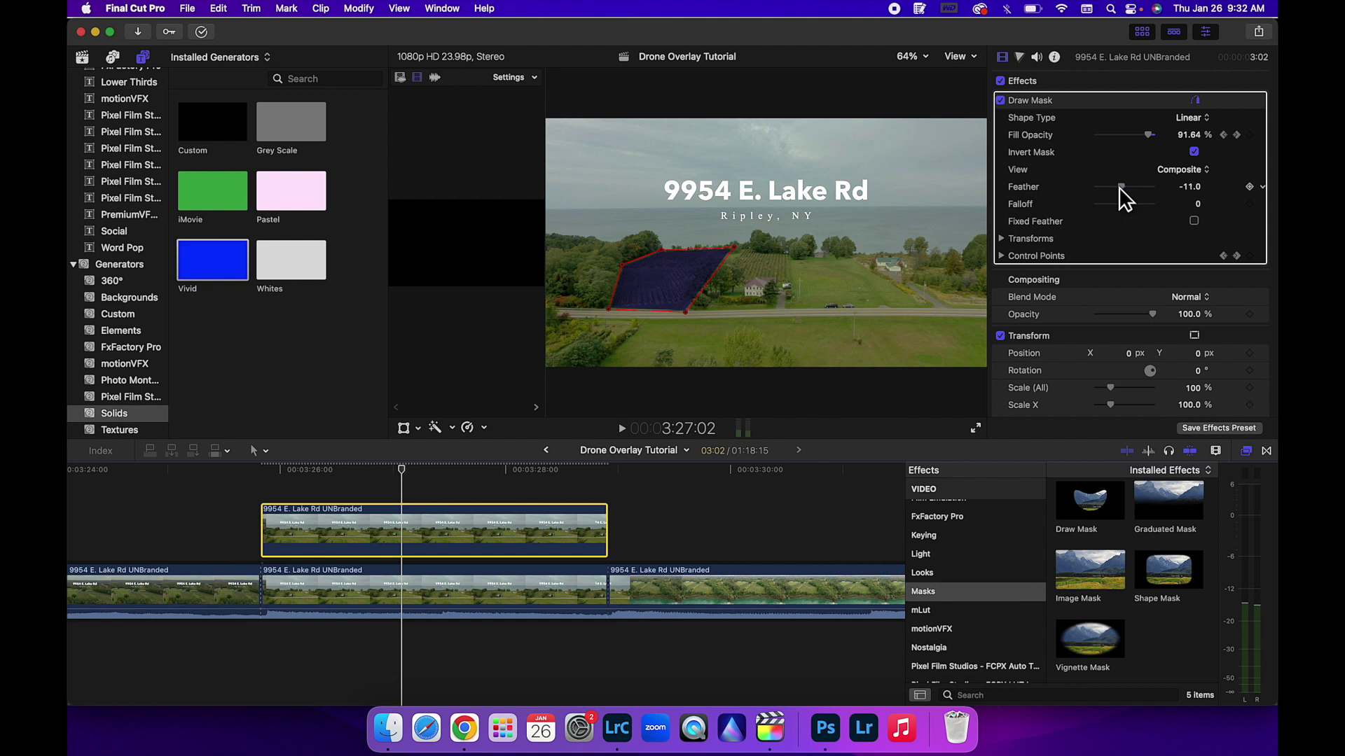
left_click(235, 471)
key("space")
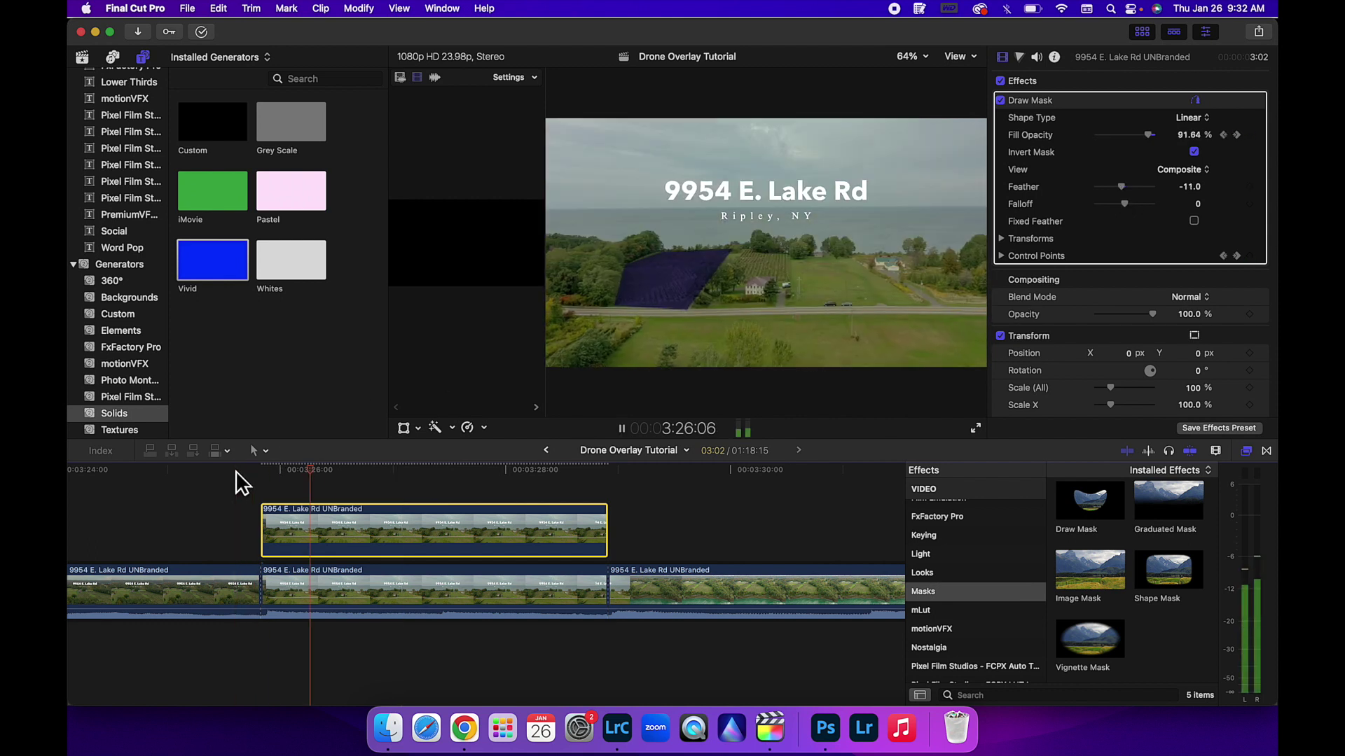